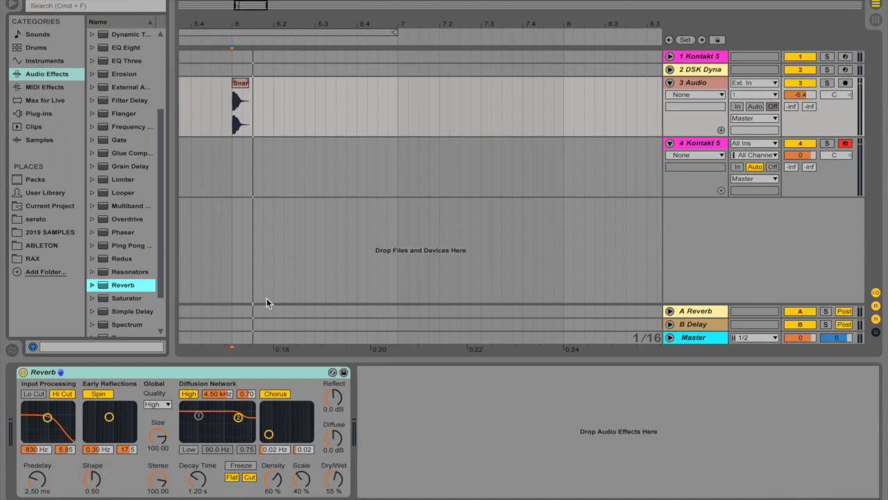
Play the snare clip from its start and compare its sound with the Reverb device switched off and on
{"action": "left_click", "coordinate": [229, 118]}
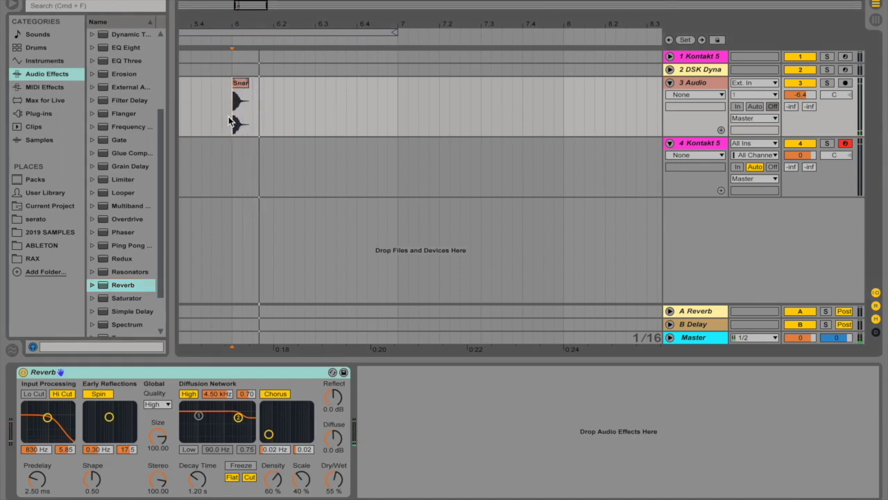
{"action": "key", "text": "space"}
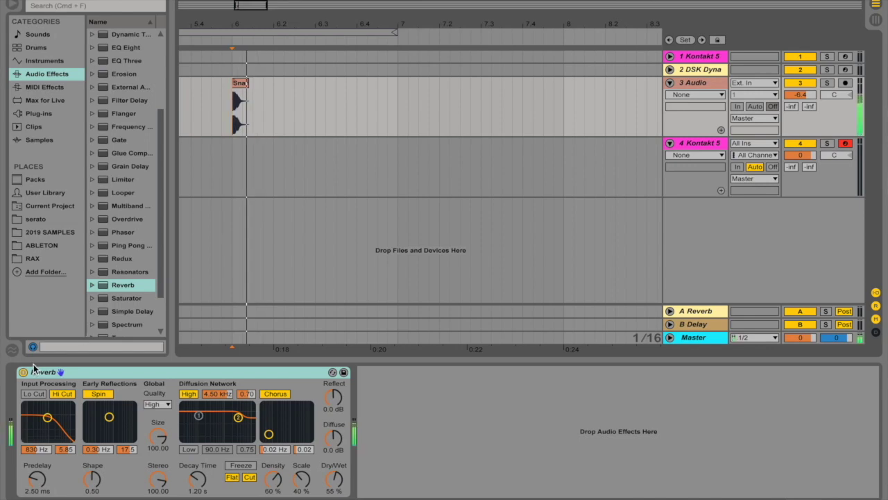
{"action": "left_click", "coordinate": [23, 373]}
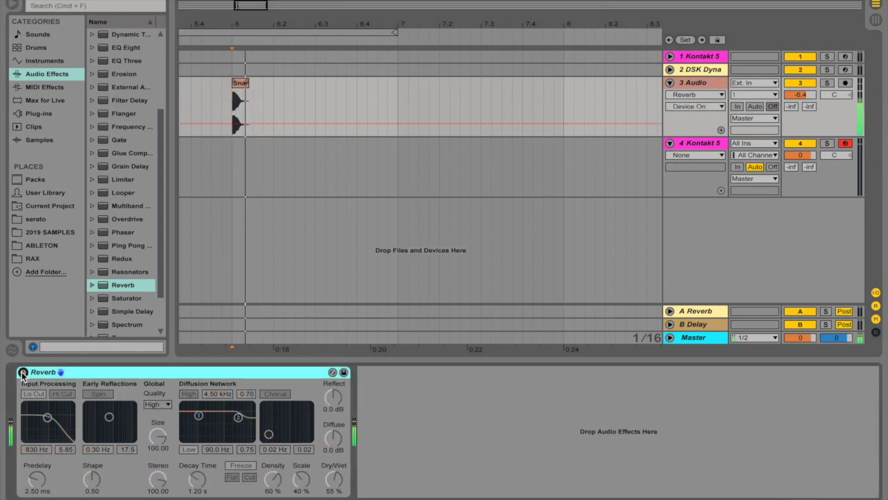
{"action": "left_click", "coordinate": [23, 373]}
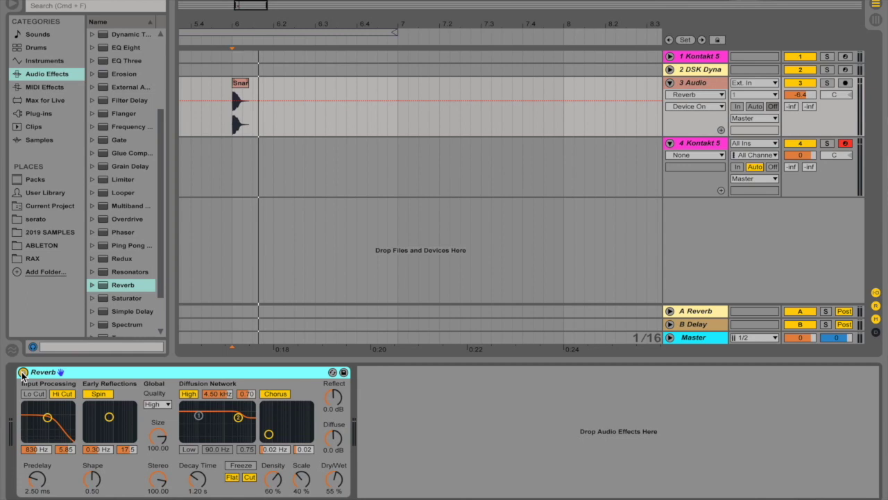
Set the snare track's Reverb Dry/Wet to 100% and group the device into an audio effect rack
{"action": "left_click", "coordinate": [333, 480]}
{"action": "left_click_drag", "start_coordinate": [333, 480], "coordinate": [333, 468]}
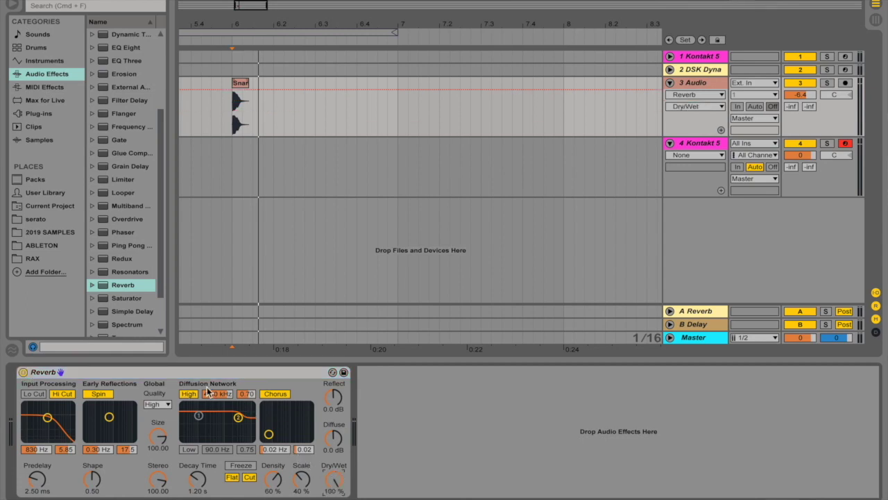
{"action": "left_click", "coordinate": [179, 373]}
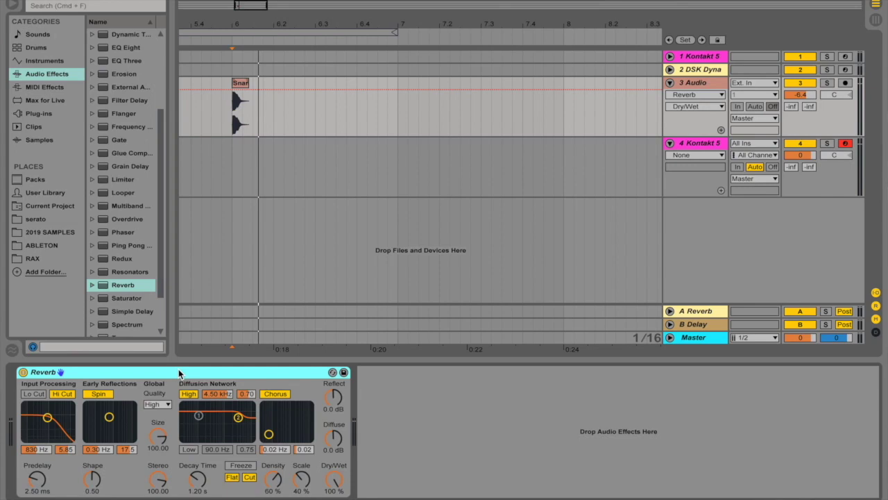
{"action": "key", "text": "super+g"}
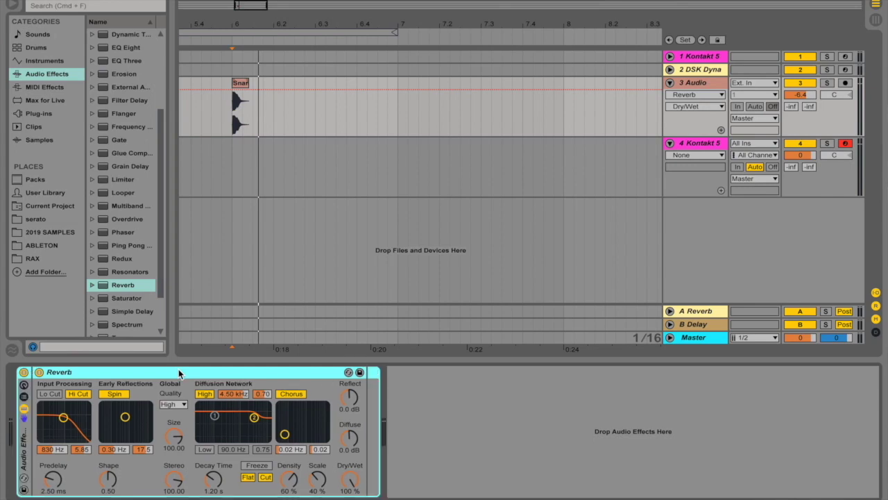
Show the snare rack's chain list and create a second, empty chain in it
{"action": "left_click", "coordinate": [24, 397]}
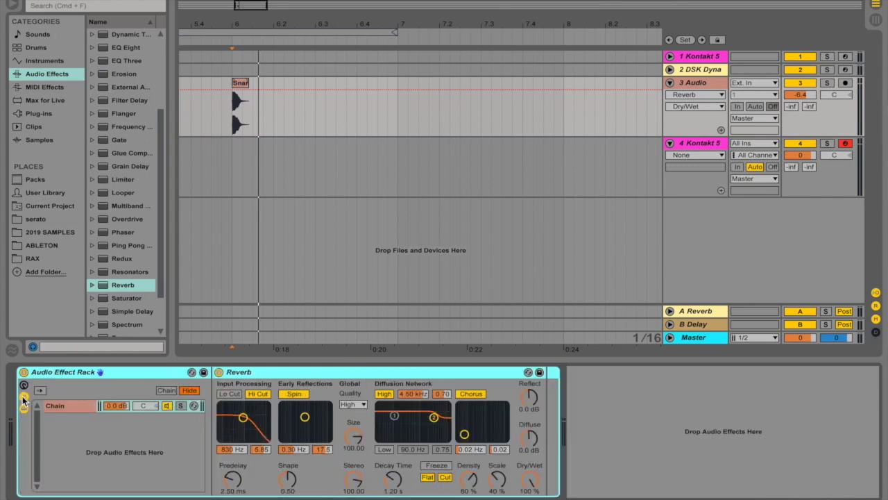
{"action": "right_click", "coordinate": [85, 433]}
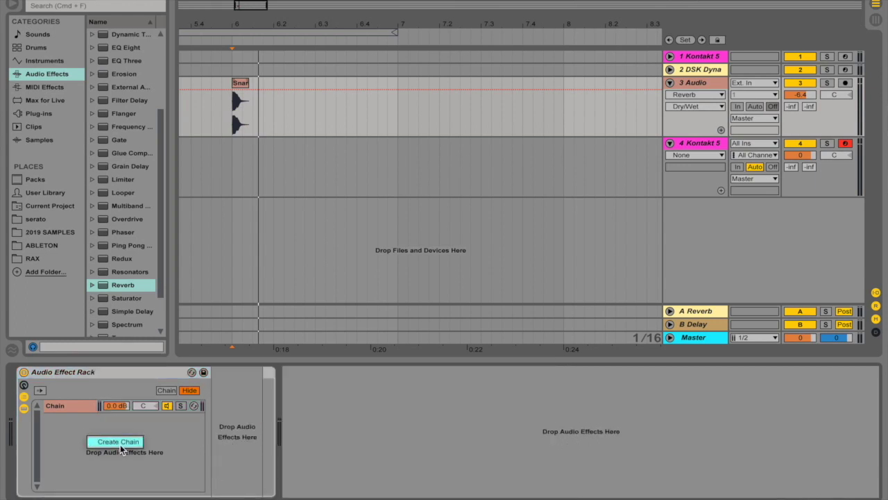
{"action": "left_click", "coordinate": [120, 442]}
Rename the snare rack's first chain "Reverb" and the empty second chain "Dry"
{"action": "left_click", "coordinate": [62, 408]}
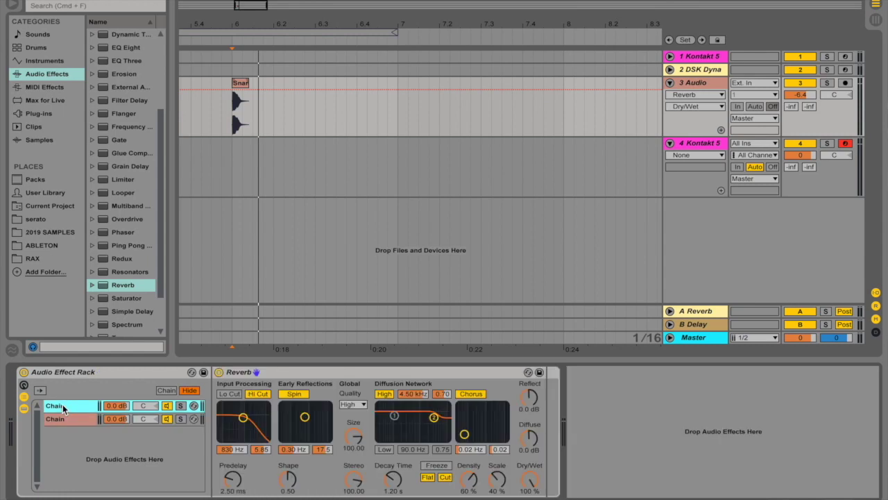
{"action": "key", "text": "super+r"}
{"action": "type", "text": "Reverb"}
{"action": "left_click", "coordinate": [60, 419]}
{"action": "key", "text": "super+r"}
{"action": "type", "text": "D"}
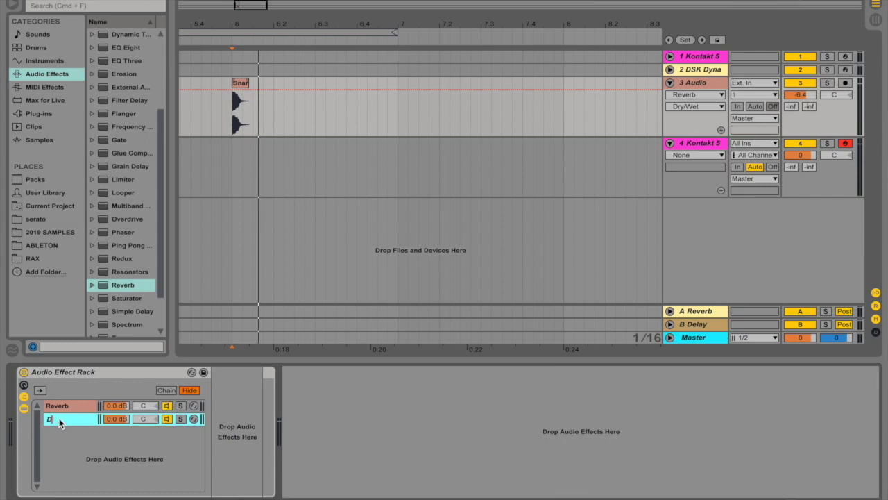
Lower the snare rack's Reverb chain volume to about -10.6 dB during playback and compare the sound with the rack off and on
{"action": "left_click", "coordinate": [71, 407]}
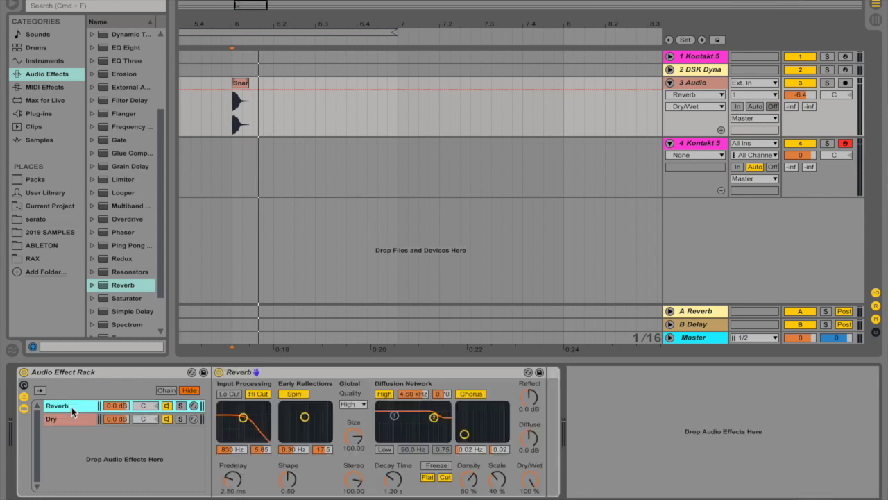
{"action": "key", "text": "space"}
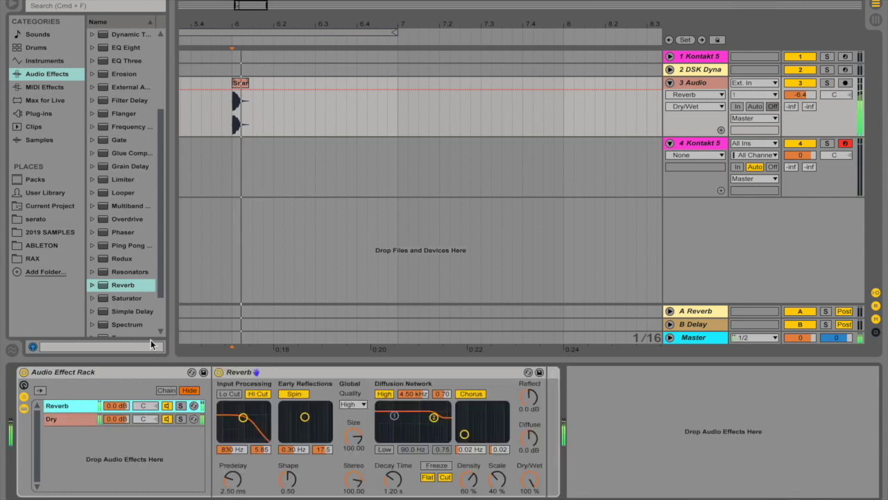
{"action": "mouse_move", "coordinate": [109, 408]}
{"action": "left_mouse_down"}
{"action": "mouse_move", "coordinate": [110, 451]}
{"action": "mouse_move", "coordinate": [110, 409]}
{"action": "left_mouse_up"}
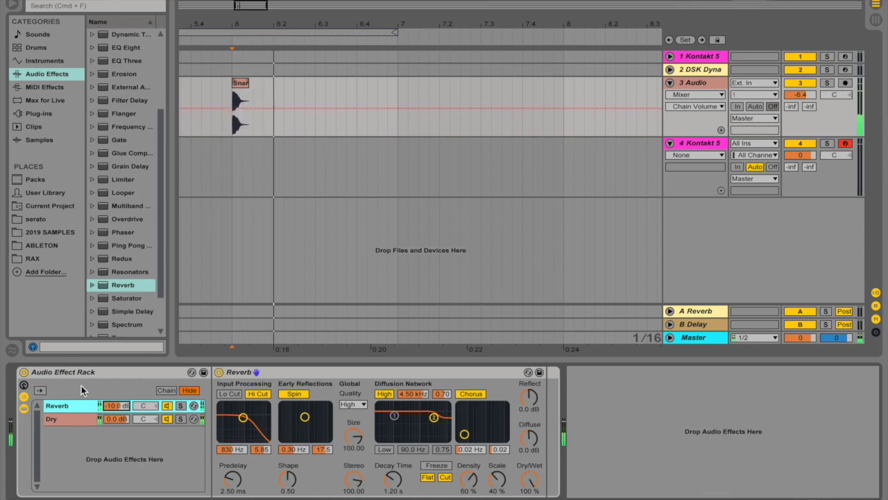
{"action": "left_click", "coordinate": [23, 371]}
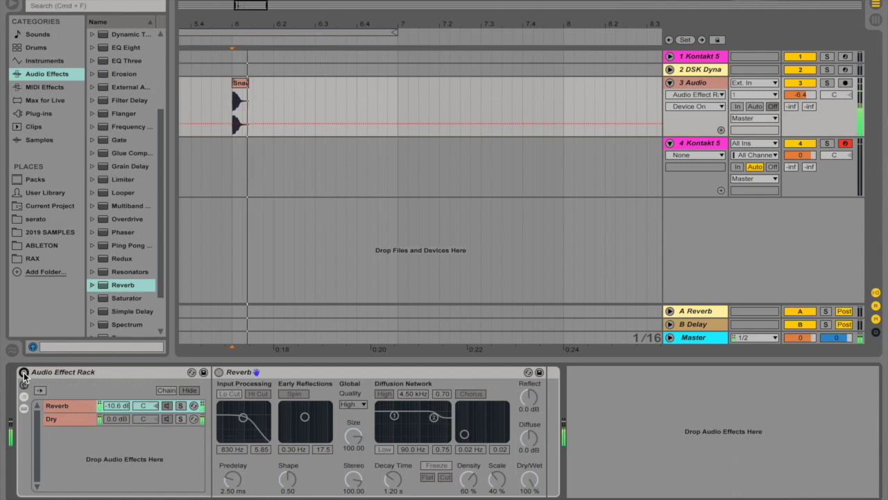
{"action": "left_click", "coordinate": [24, 372]}
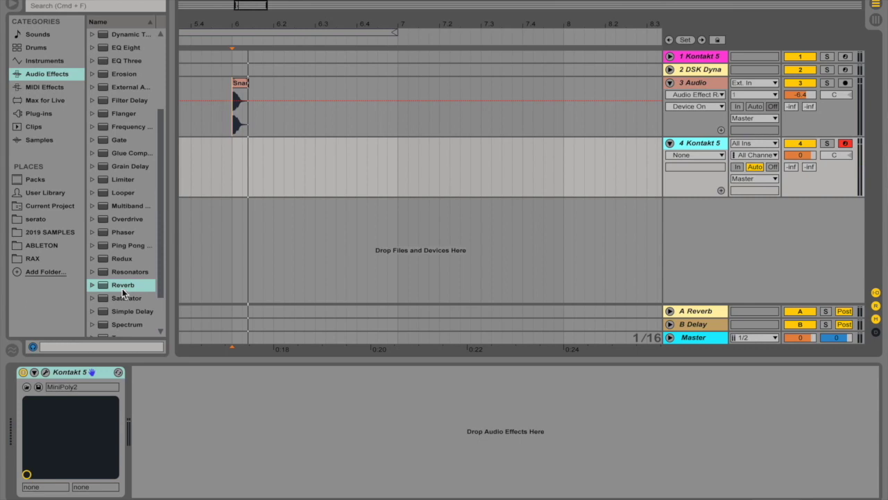
Add a Reverb after Kontakt 5 on track 4 and set its Dry/Wet to 100%
{"action": "left_click_drag", "start_coordinate": [115, 291], "coordinate": [209, 384]}
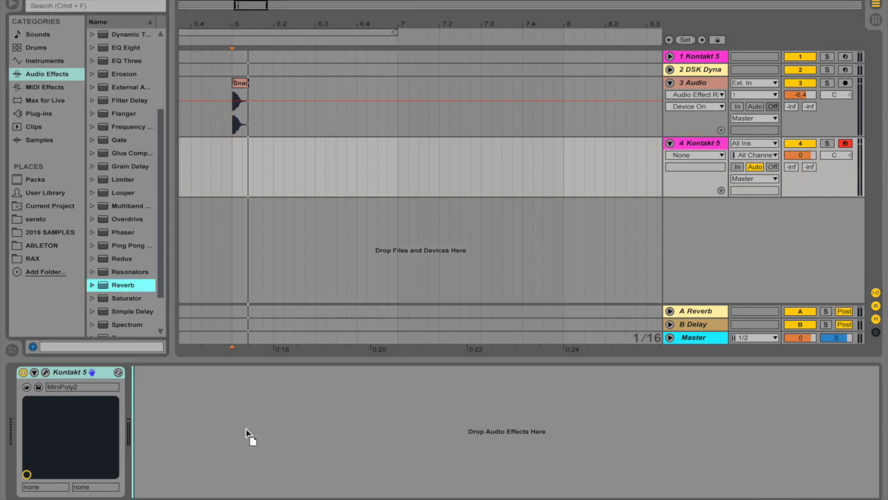
{"action": "left_click_drag", "start_coordinate": [245, 428], "coordinate": [246, 428]}
{"action": "left_click", "coordinate": [450, 478]}
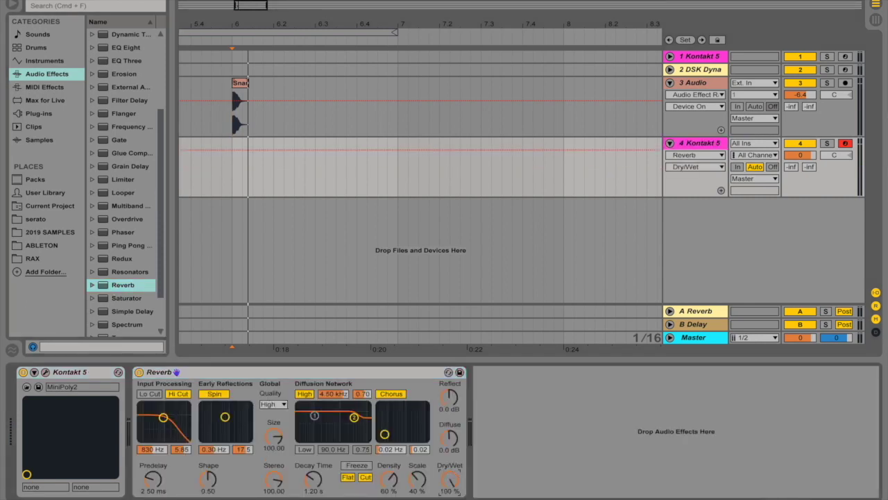
Group track 4's Reverb into an audio effect rack and create a second, empty chain in its chain list
{"action": "left_click", "coordinate": [274, 375]}
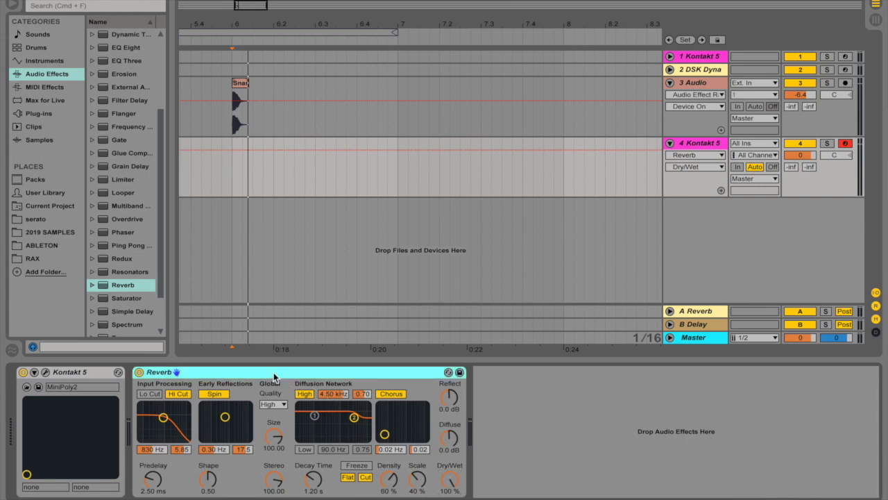
{"action": "key", "text": "super+g"}
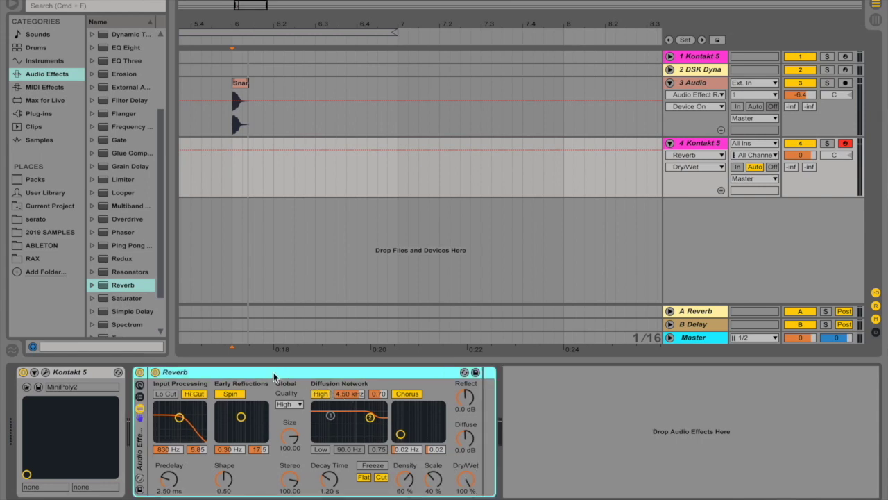
{"action": "left_click", "coordinate": [141, 400]}
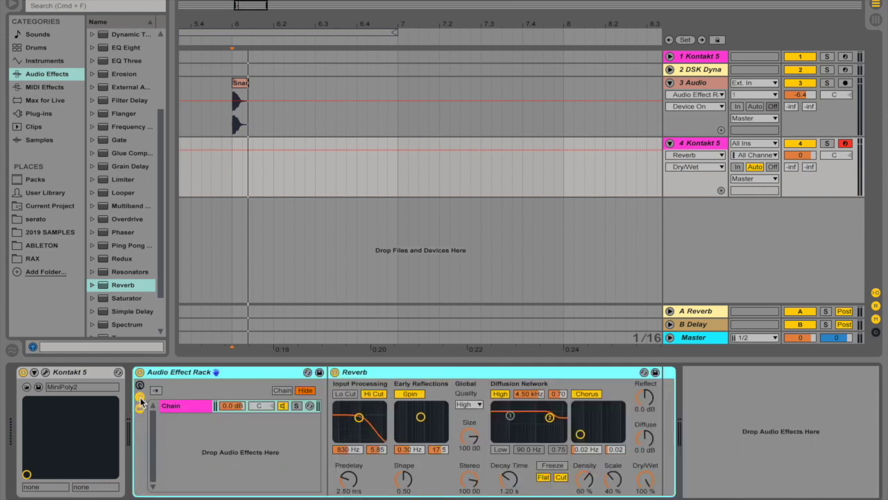
{"action": "right_click", "coordinate": [178, 432]}
{"action": "left_click", "coordinate": [200, 437]}
Rename the chains in track 4's rack "Reverb" and "Dry", leaving the empty chain as the dry one
{"action": "left_click", "coordinate": [178, 408]}
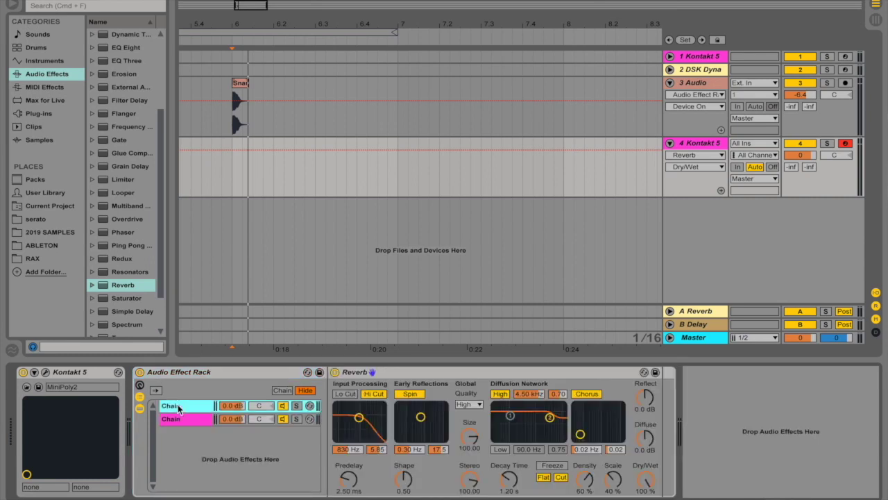
{"action": "key", "text": "super+r"}
{"action": "type", "text": "Re"}
{"action": "left_click", "coordinate": [176, 420]}
{"action": "key", "text": "super+r"}
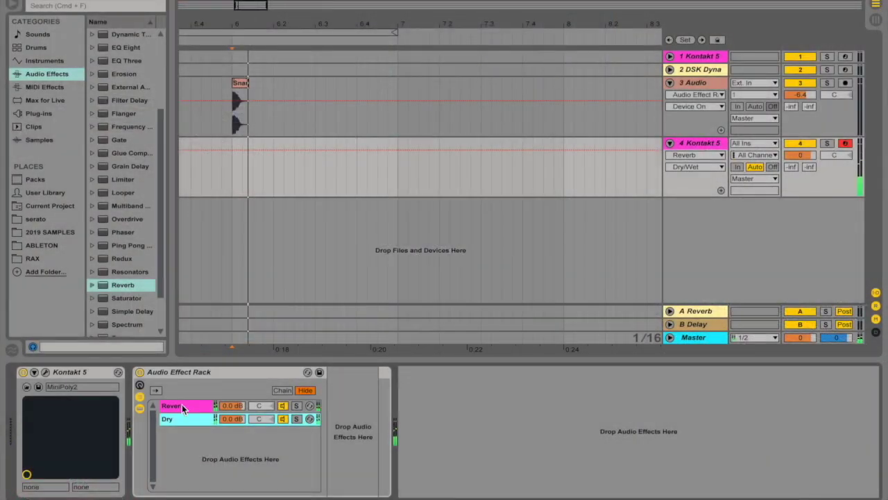
Set the Decay Time of the Reverb in track 4's Reverb chain to about 2.32 s
{"action": "left_click", "coordinate": [185, 406]}
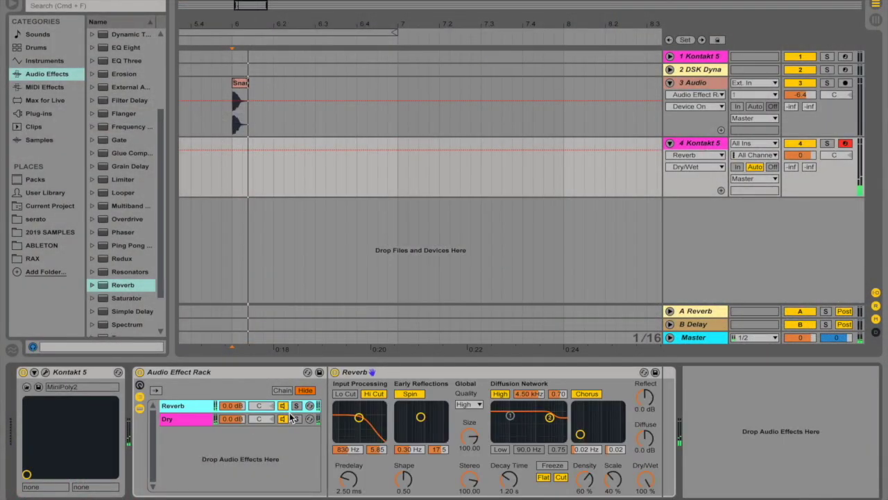
{"action": "left_click", "coordinate": [509, 479]}
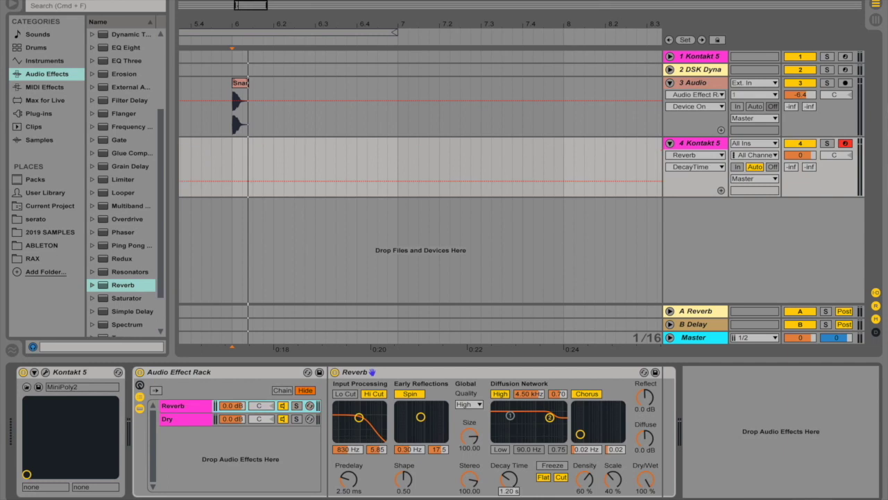
{"action": "left_click_drag", "start_coordinate": [508, 479], "coordinate": [508, 464]}
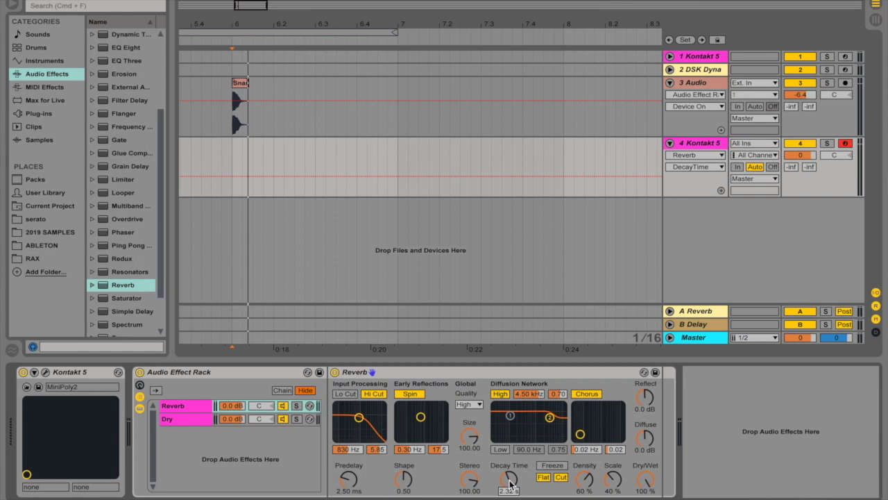
Add a Chorus effect after the Reverb inside the Reverb chain of track 4's rack
{"action": "left_click", "coordinate": [177, 419]}
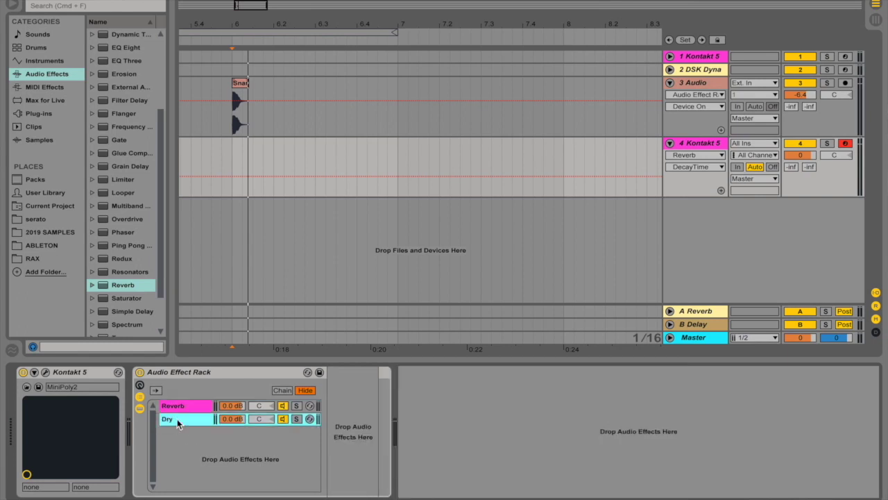
{"action": "left_click", "coordinate": [183, 406]}
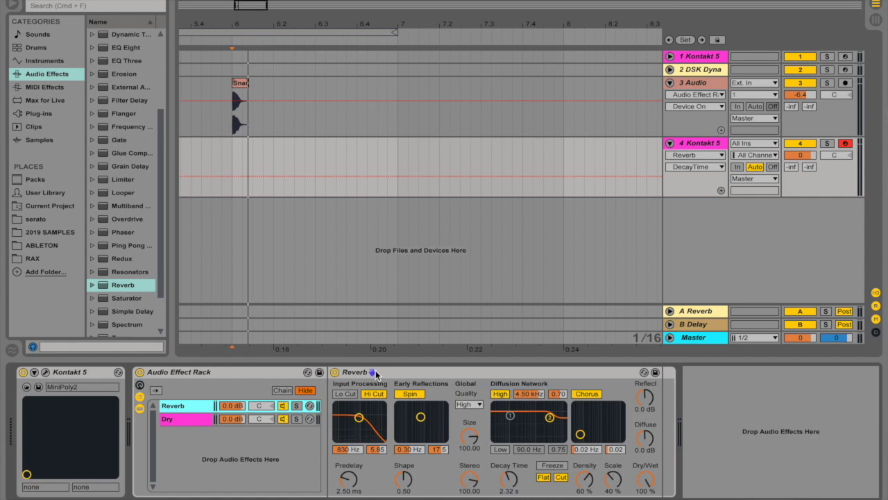
{"action": "scroll", "coordinate": [111, 142], "scroll_direction": "up", "scroll_amount": 4}
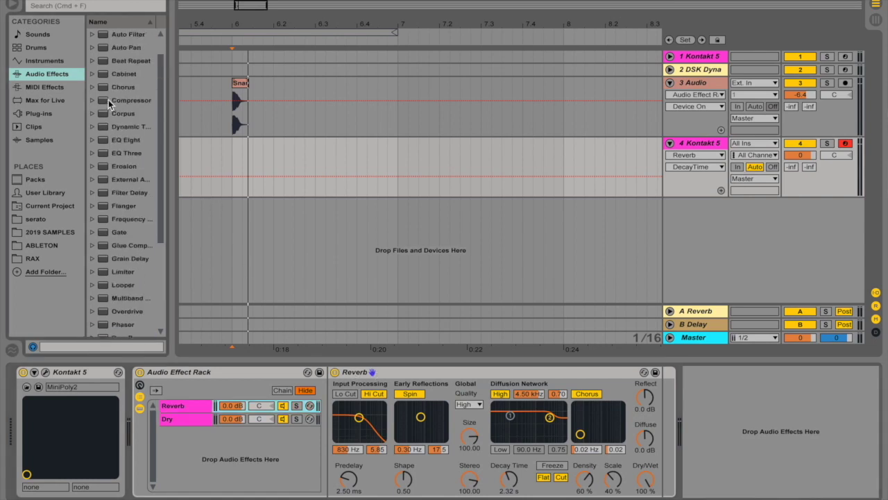
{"action": "left_click_drag", "start_coordinate": [109, 87], "coordinate": [166, 185]}
{"action": "left_click_drag", "start_coordinate": [220, 288], "coordinate": [190, 408]}
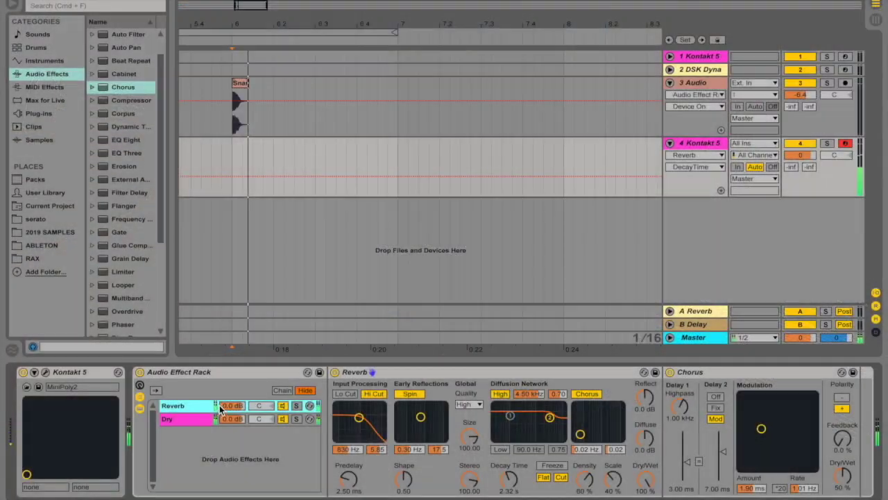
Solo the Reverb chain in track 4's rack to hear only the effected signal
{"action": "left_click", "coordinate": [297, 406]}
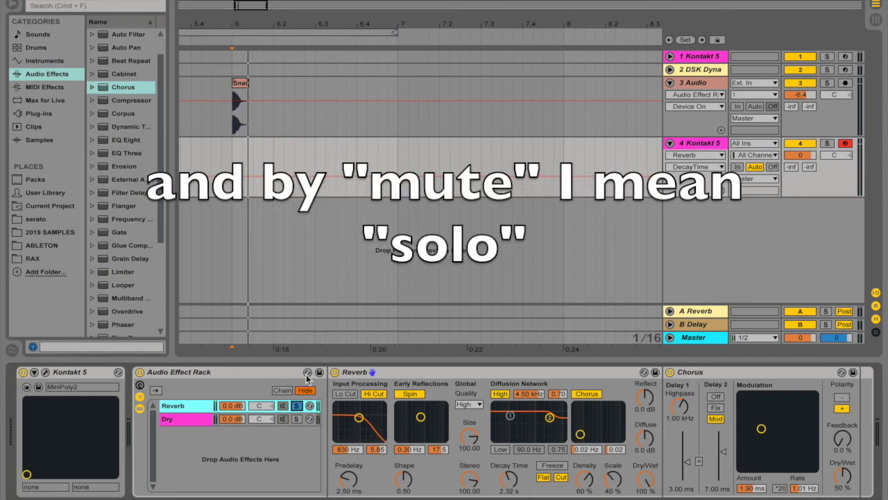
{"action": "left_click", "coordinate": [296, 405]}
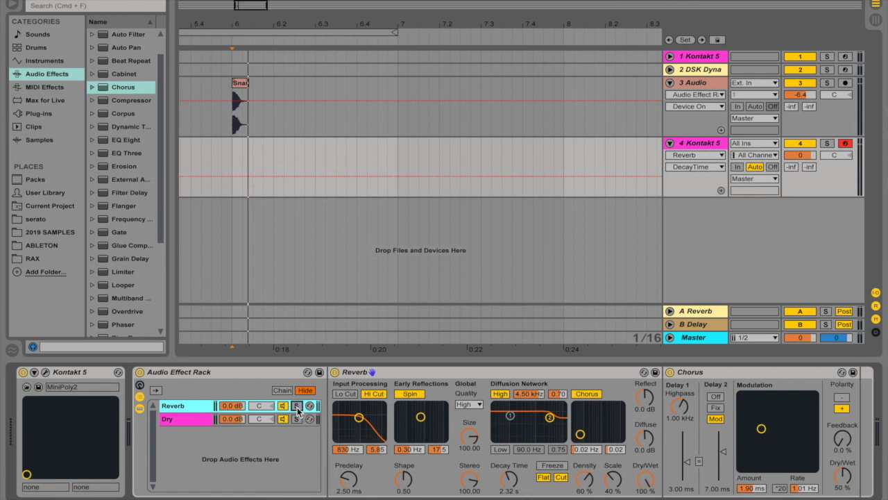
{"action": "left_click", "coordinate": [297, 407]}
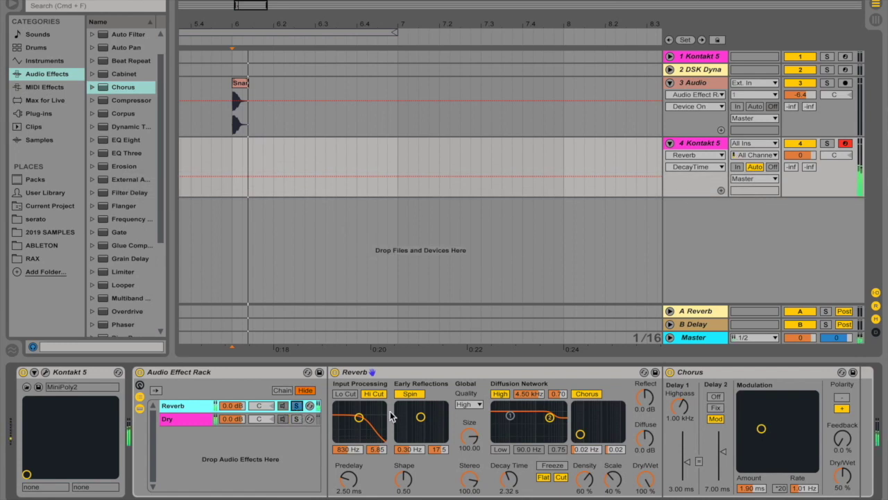
Set the Chorus to 57% Dry/Wet with modulation Amount 1.50 ms and Rate 1.67 Hz, and unsolo the Reverb chain
{"action": "scroll", "coordinate": [619, 424], "scroll_direction": "right", "scroll_amount": 3}
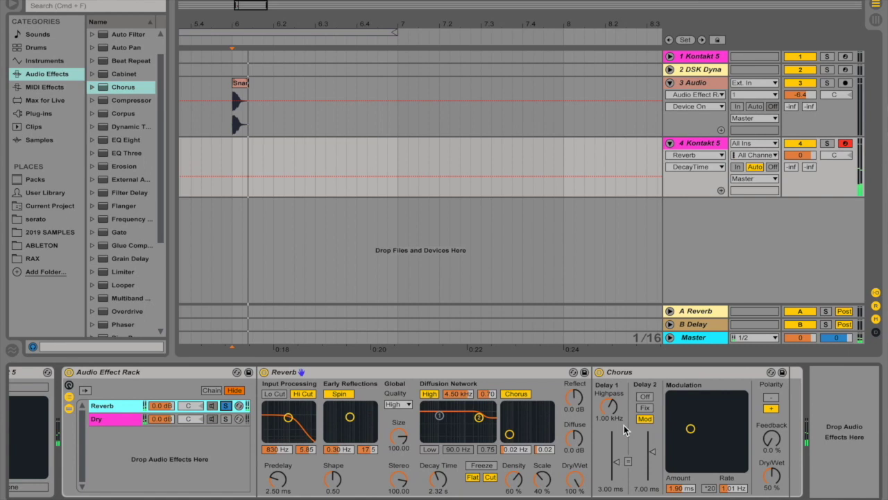
{"action": "left_click", "coordinate": [768, 486]}
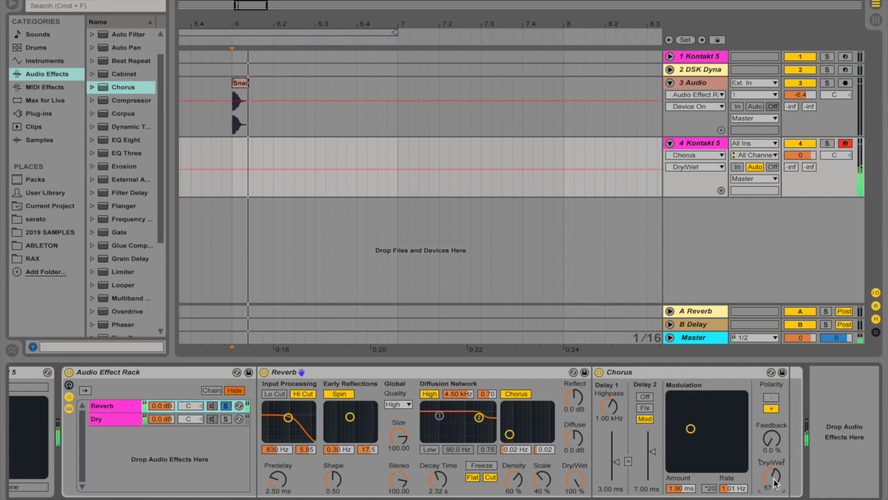
{"action": "mouse_move", "coordinate": [690, 428]}
{"action": "left_mouse_down"}
{"action": "mouse_move", "coordinate": [667, 433]}
{"action": "mouse_move", "coordinate": [708, 422]}
{"action": "mouse_move", "coordinate": [708, 441]}
{"action": "mouse_move", "coordinate": [704, 425]}
{"action": "mouse_move", "coordinate": [698, 432]}
{"action": "left_mouse_up"}
{"action": "left_click", "coordinate": [226, 405]}
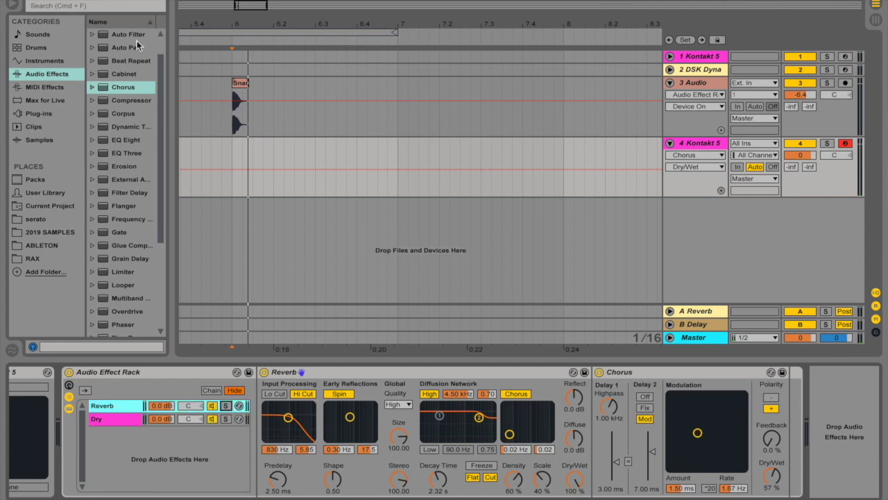
Add an Auto Pan after the Chorus at Amount 90.5%, Rate 2.39 Hz and Shape 30.2%, and lengthen the Reverb's Decay Time to 3.79 s
{"action": "left_click", "coordinate": [120, 48]}
{"action": "left_click_drag", "start_coordinate": [163, 278], "coordinate": [132, 409]}
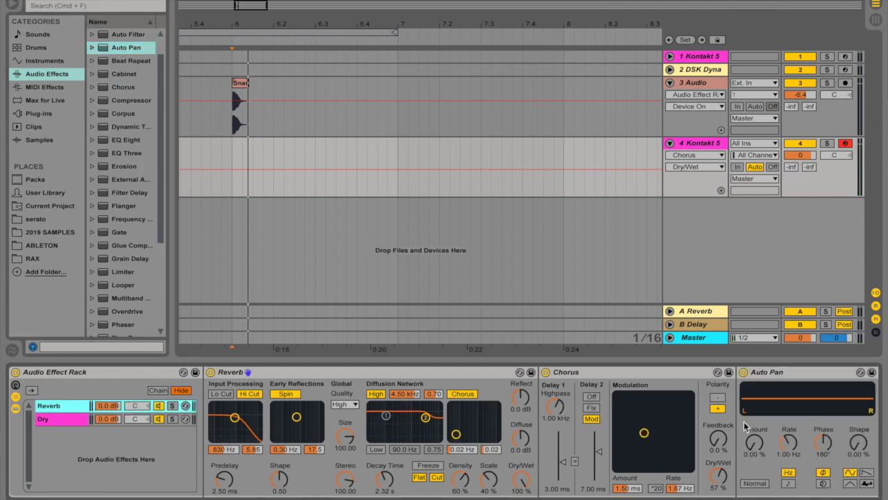
{"action": "left_click_drag", "start_coordinate": [758, 455], "coordinate": [759, 437]}
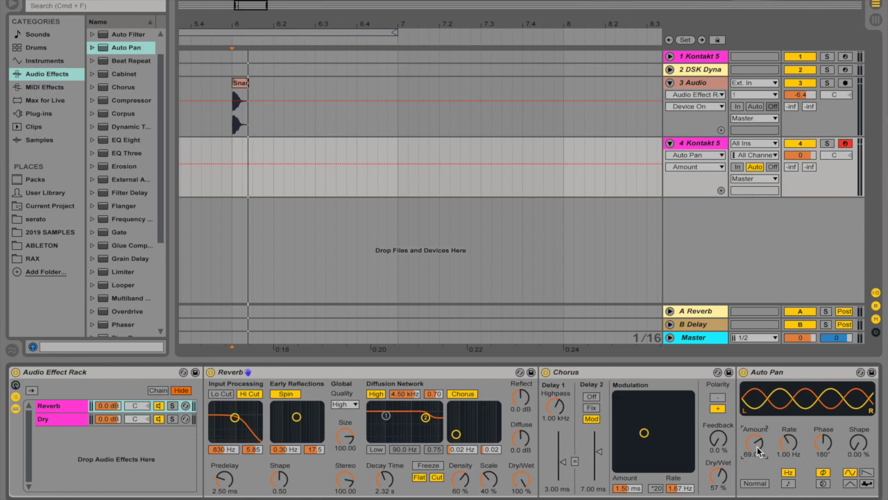
{"action": "left_click_drag", "start_coordinate": [859, 443], "coordinate": [859, 421]}
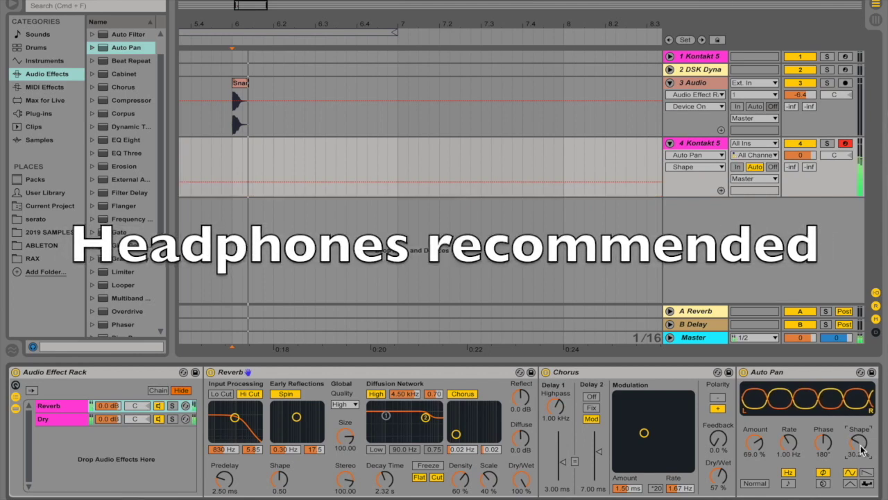
{"action": "left_click_drag", "start_coordinate": [754, 458], "coordinate": [790, 444]}
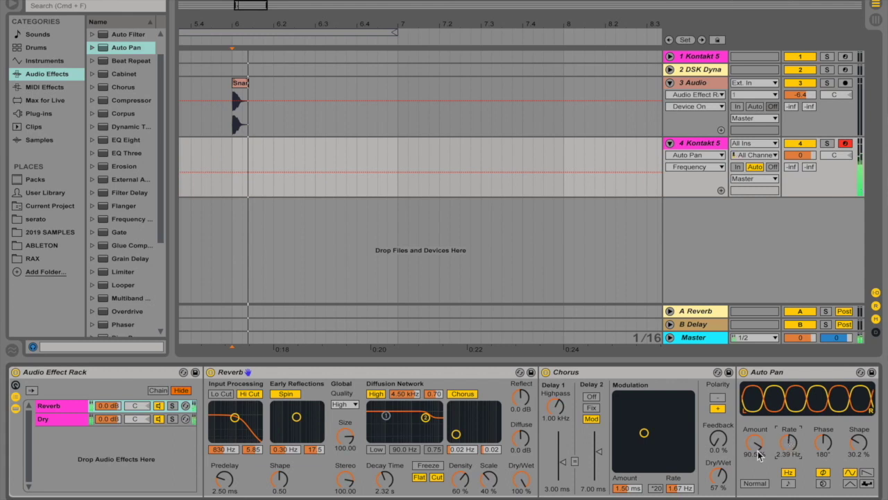
{"action": "left_click_drag", "start_coordinate": [385, 479], "coordinate": [385, 467]}
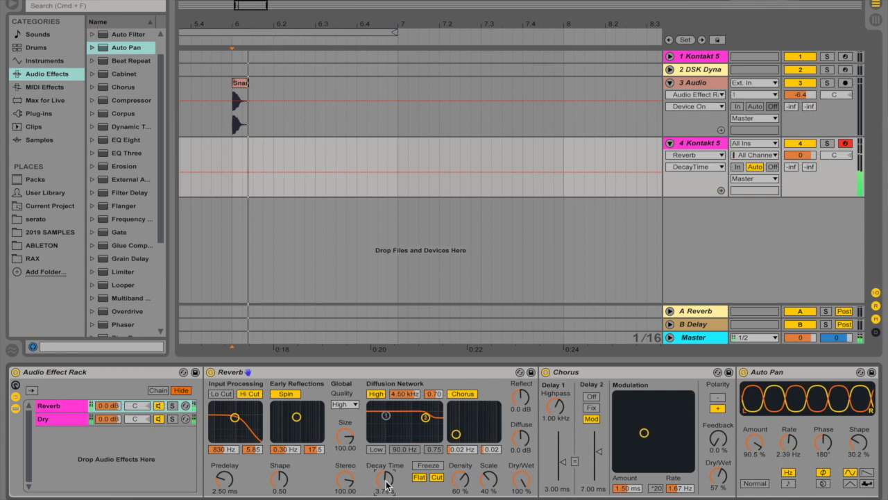
Add an EQ Eight after the Auto Pan in the Reverb chain and make band 1 the gentler low cut at 123 Hz
{"action": "scroll", "coordinate": [455, 428], "scroll_direction": "right", "scroll_amount": 3}
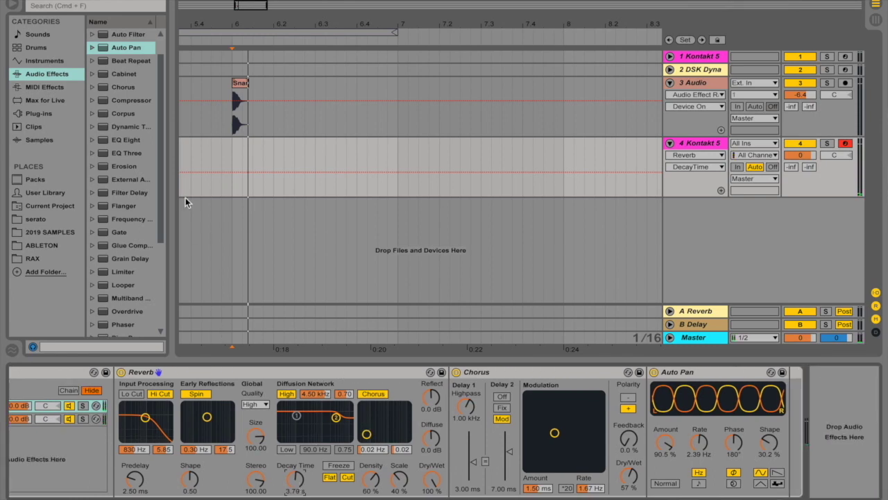
{"action": "left_click", "coordinate": [125, 139]}
{"action": "scroll", "coordinate": [95, 409], "scroll_direction": "left", "scroll_amount": 4}
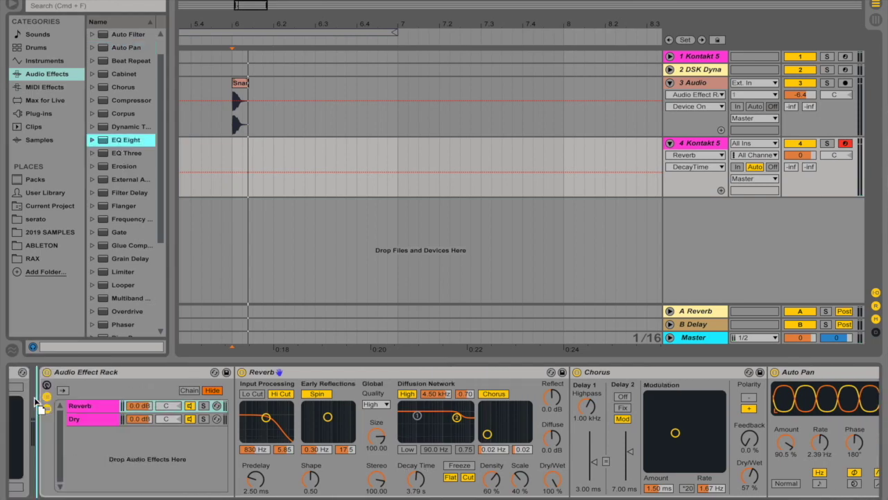
{"action": "key", "text": "Return"}
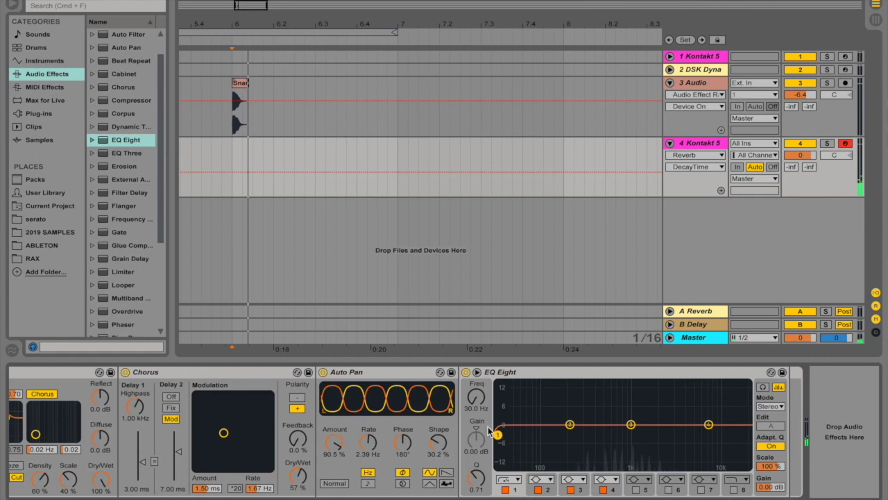
{"action": "left_click_drag", "start_coordinate": [497, 435], "coordinate": [550, 434]}
{"action": "left_click", "coordinate": [516, 484]}
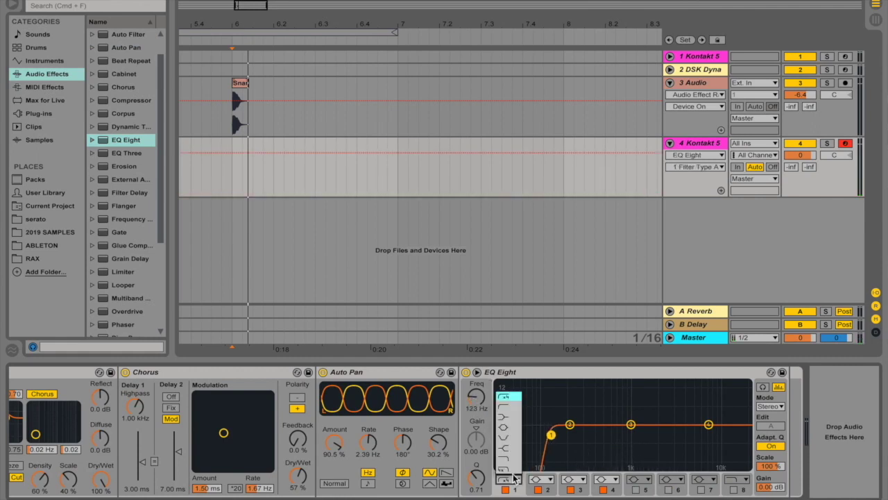
{"action": "left_click", "coordinate": [507, 409]}
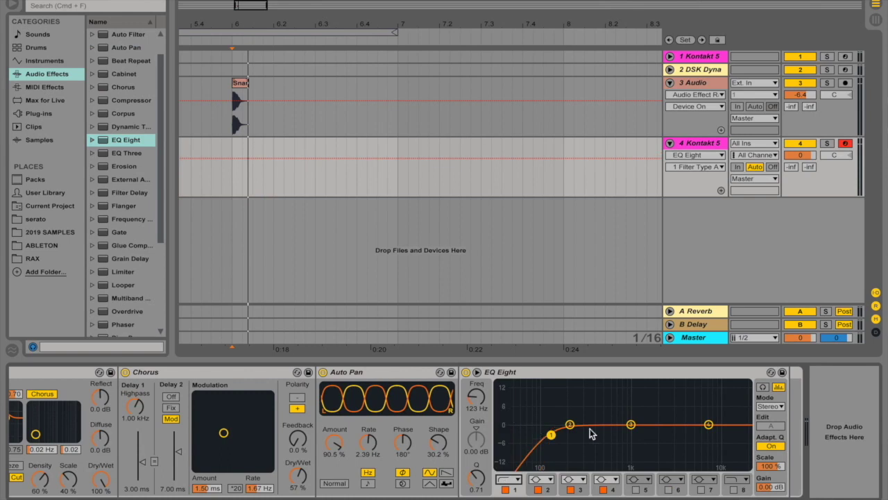
Turn EQ Eight's band 4 into a high cut at about 3.7 kHz and raise the band 1 low cut to 231 Hz
{"action": "left_click", "coordinate": [708, 424]}
{"action": "left_click", "coordinate": [614, 478]}
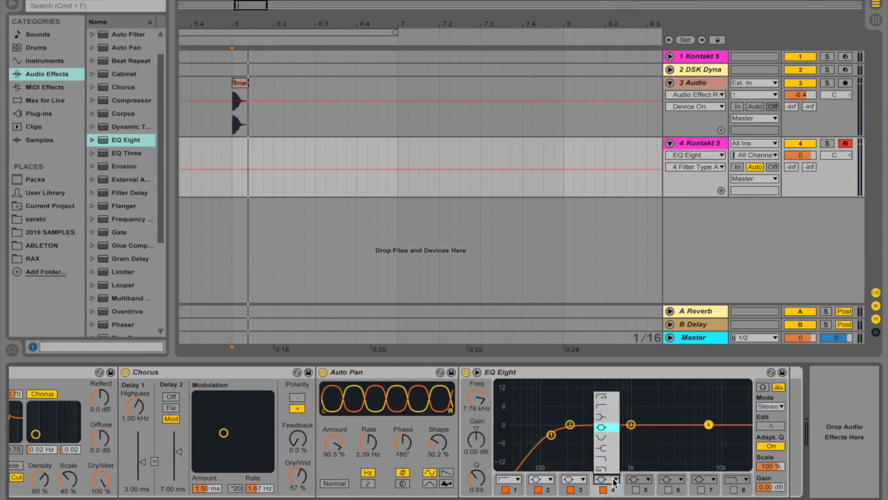
{"action": "left_click", "coordinate": [611, 466]}
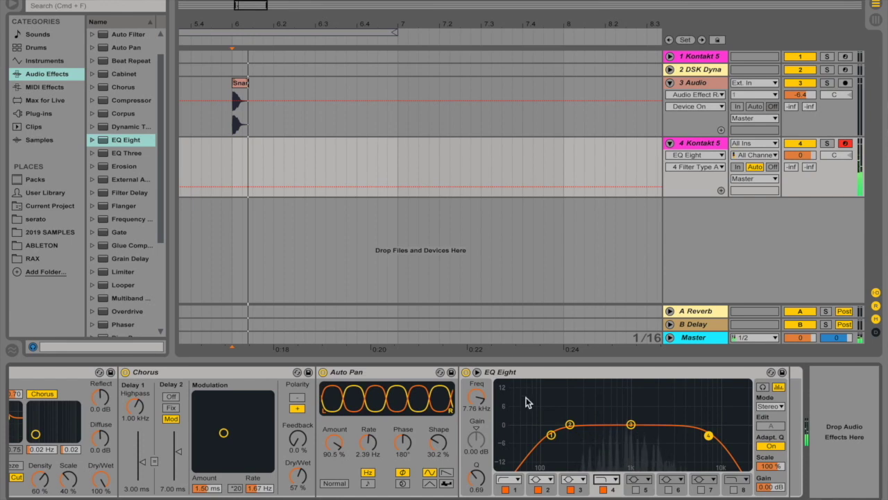
{"action": "left_click_drag", "start_coordinate": [476, 398], "coordinate": [474, 402]}
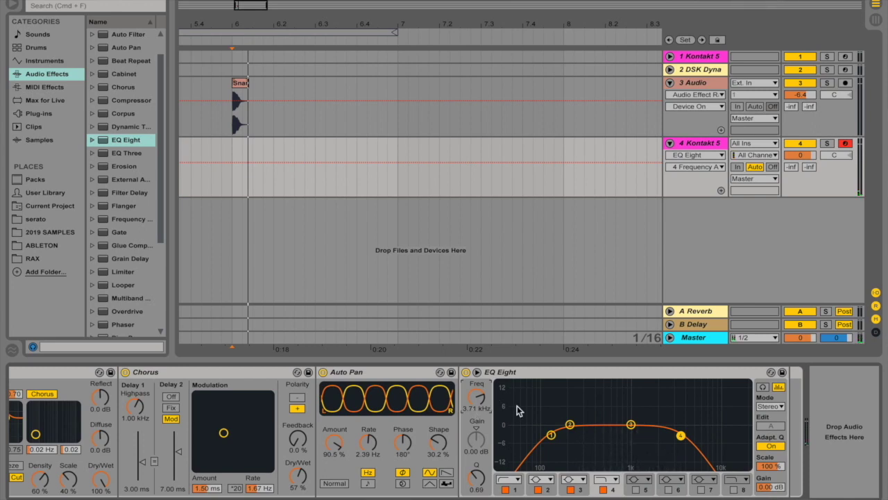
{"action": "mouse_move", "coordinate": [474, 412]}
{"action": "left_mouse_down"}
{"action": "mouse_move", "coordinate": [474, 395]}
{"action": "mouse_move", "coordinate": [482, 406]}
{"action": "left_mouse_up"}
{"action": "left_click", "coordinate": [553, 435]}
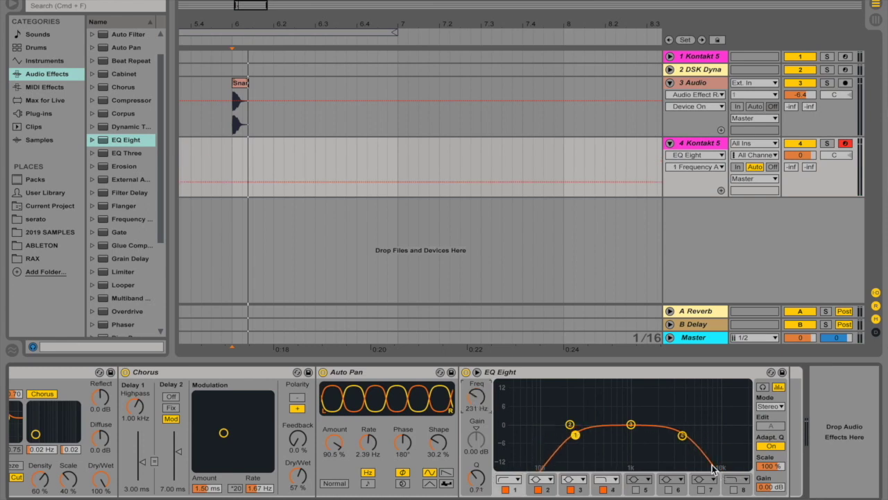
Add a Ping Pong Delay in a new third chain of the rack, with Dry/Wet 100%, beat delay 1 and Feedback 66%
{"action": "scroll", "coordinate": [116, 437], "scroll_direction": "left", "scroll_amount": 10}
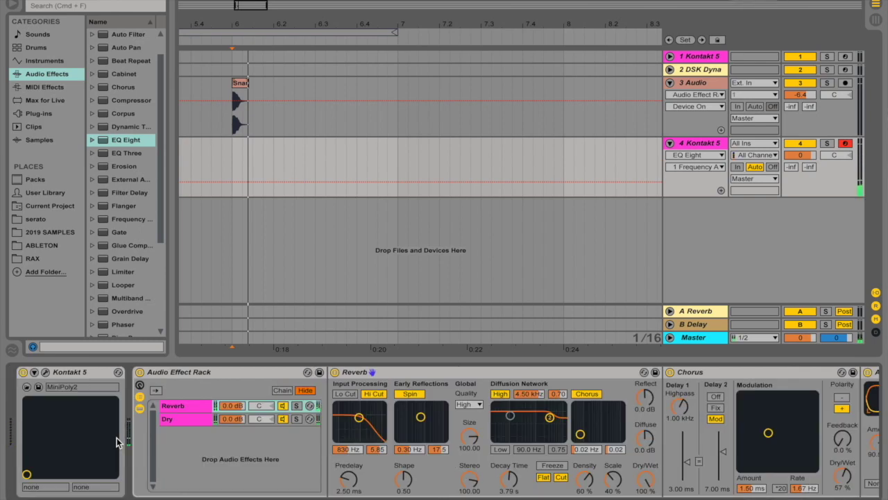
{"action": "scroll", "coordinate": [127, 218], "scroll_direction": "down", "scroll_amount": 3}
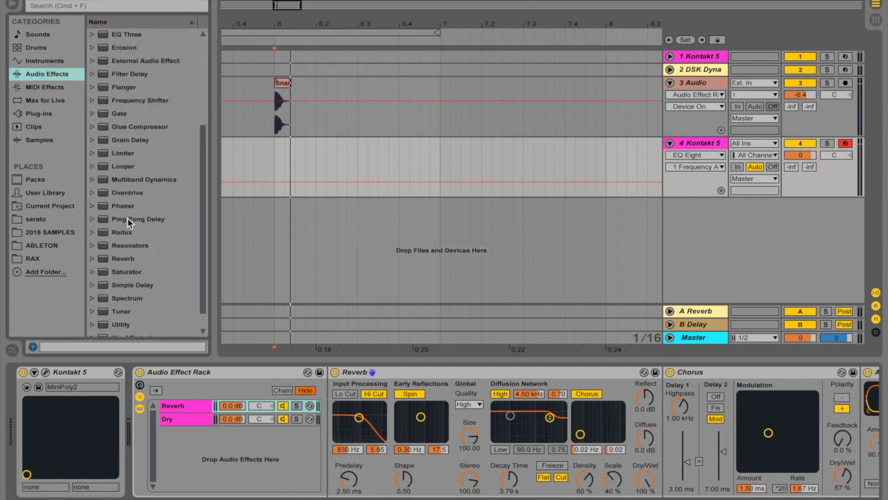
{"action": "left_click_drag", "start_coordinate": [128, 218], "coordinate": [186, 455]}
{"action": "left_click_drag", "start_coordinate": [385, 478], "coordinate": [386, 421]}
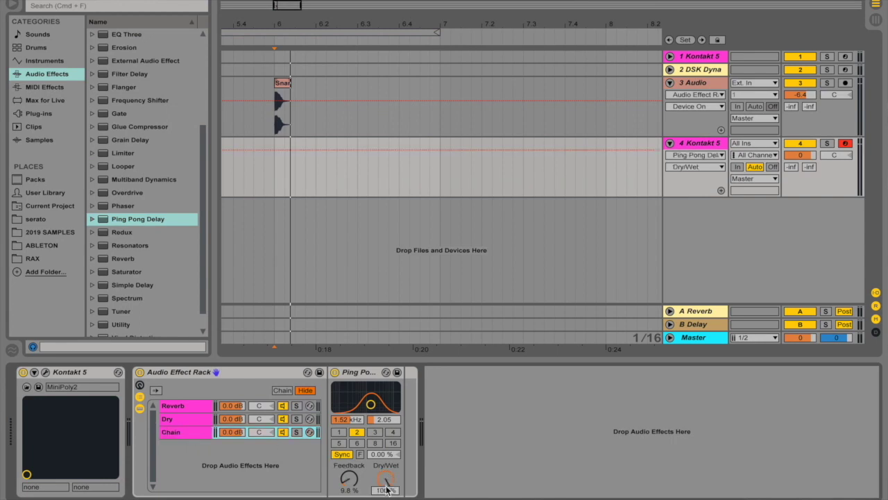
{"action": "left_click", "coordinate": [338, 432]}
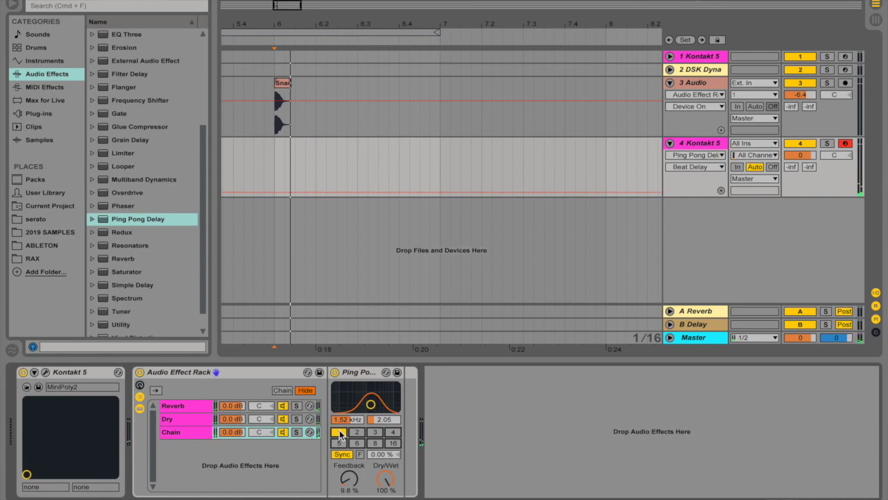
{"action": "left_click", "coordinate": [349, 478]}
{"action": "left_click_drag", "start_coordinate": [349, 478], "coordinate": [349, 440]}
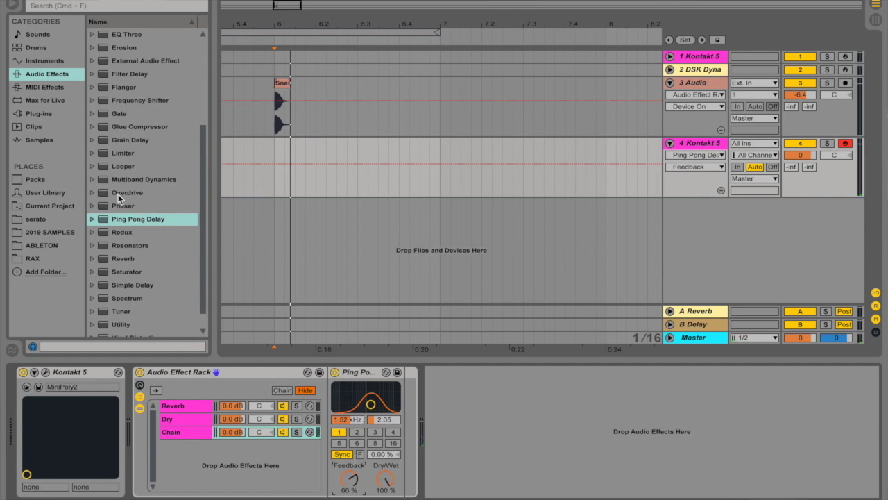
Add a Phaser after the Ping Pong Delay in the new chain and rename that chain "Delay"
{"action": "left_click_drag", "start_coordinate": [123, 207], "coordinate": [188, 432]}
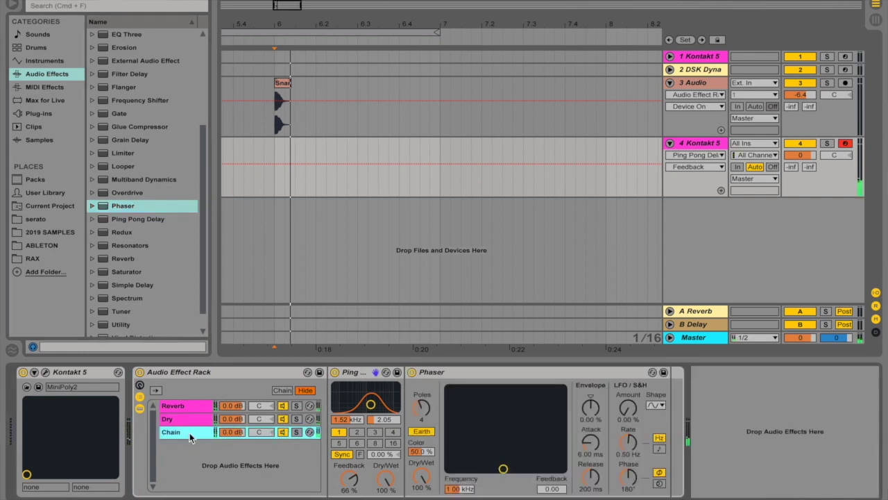
{"action": "key", "text": "super+r"}
{"action": "type", "text": "Delay"}
{"action": "key", "text": "Return"}
With the Delay chain soloed, set Ping Pong's filter to 1.85 kHz, width 3.59, and Phaser to 2.43 kHz, Feedback 0.97, LFO Amount 100%, Rate 0.23 Hz
{"action": "left_click", "coordinate": [297, 433]}
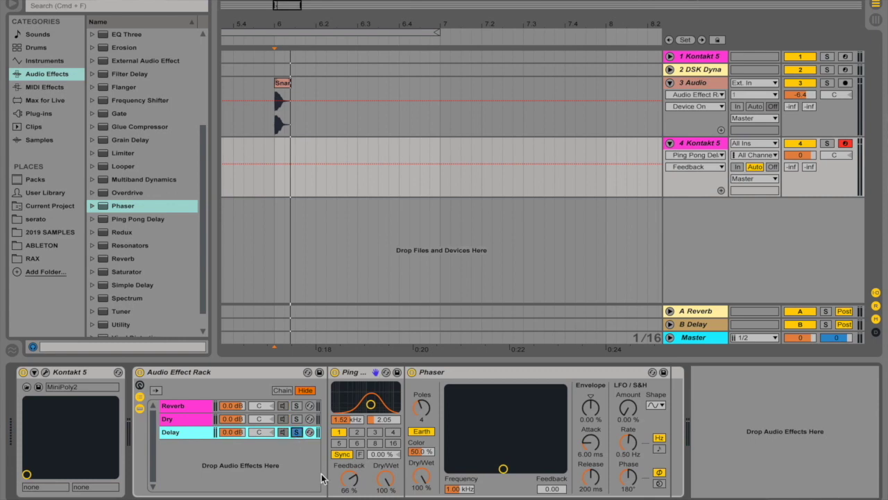
{"action": "mouse_move", "coordinate": [370, 404]}
{"action": "left_mouse_down"}
{"action": "mouse_move", "coordinate": [379, 407]}
{"action": "mouse_move", "coordinate": [350, 404]}
{"action": "mouse_move", "coordinate": [374, 404]}
{"action": "left_mouse_up"}
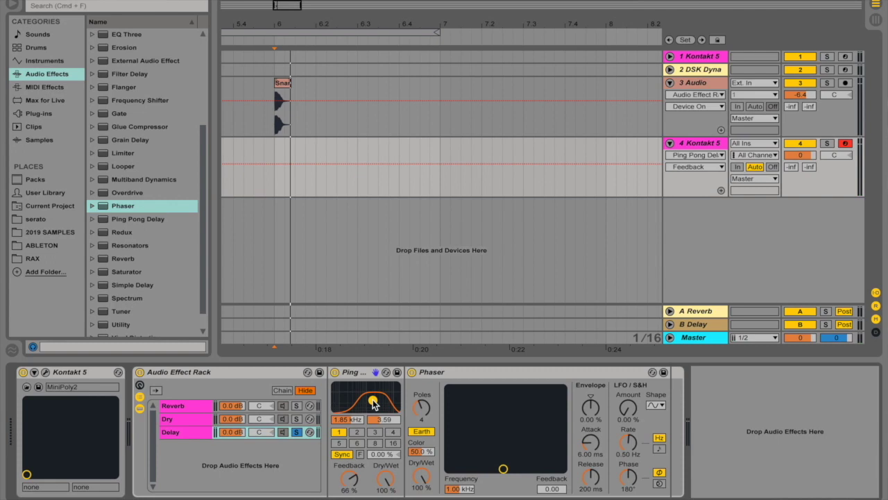
{"action": "left_click_drag", "start_coordinate": [503, 469], "coordinate": [521, 396]}
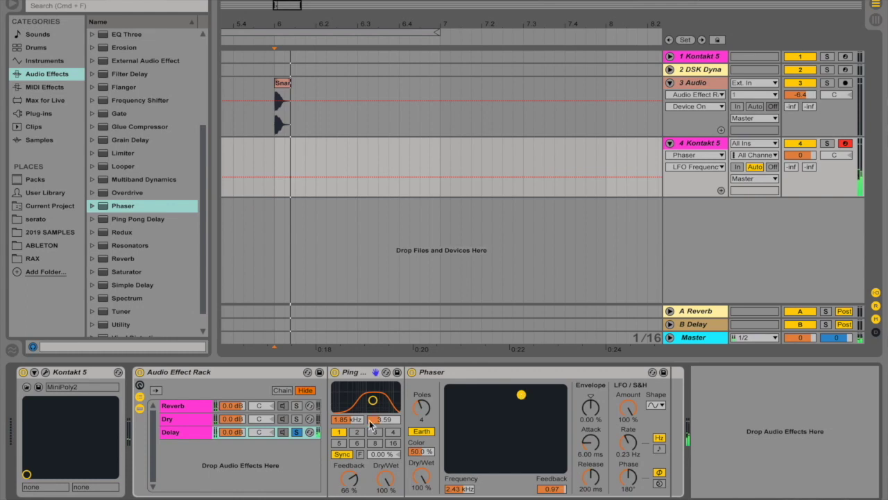
{"action": "left_click", "coordinate": [297, 432]}
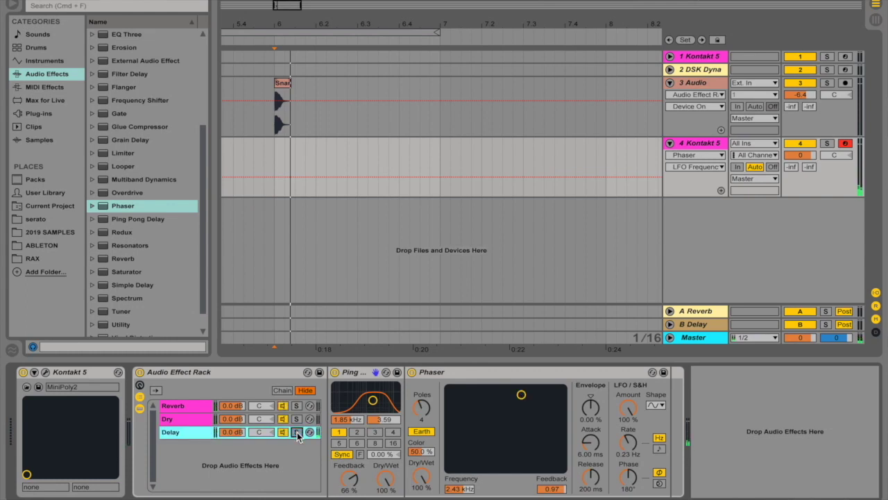
Solo the Dry chain to compare it with the full rack, and end with no chain soloed
{"action": "left_click", "coordinate": [296, 432]}
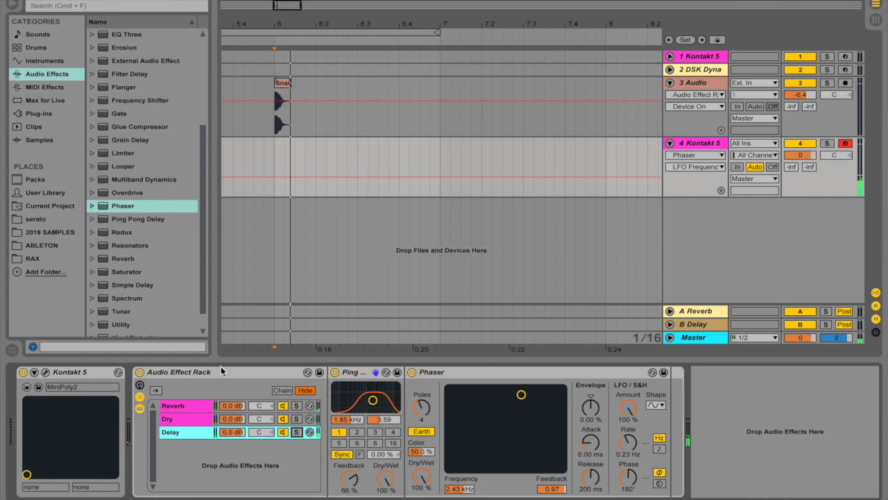
{"action": "left_click", "coordinate": [296, 419]}
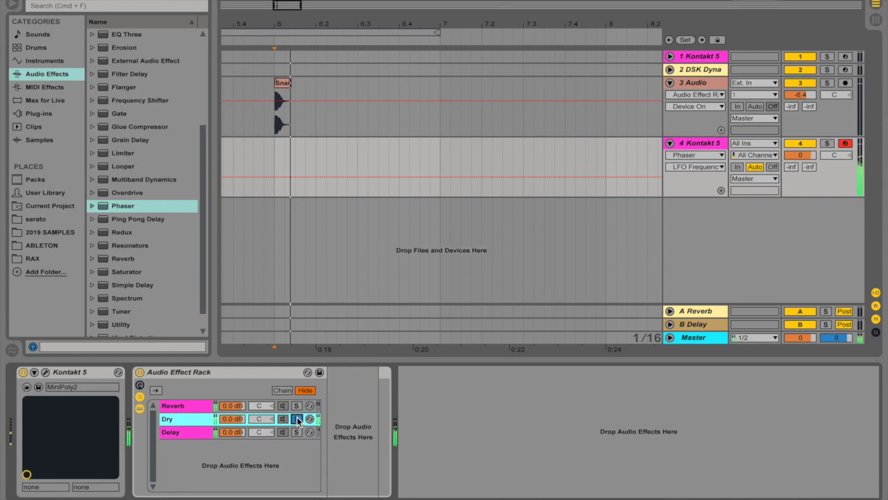
{"action": "left_click", "coordinate": [296, 419]}
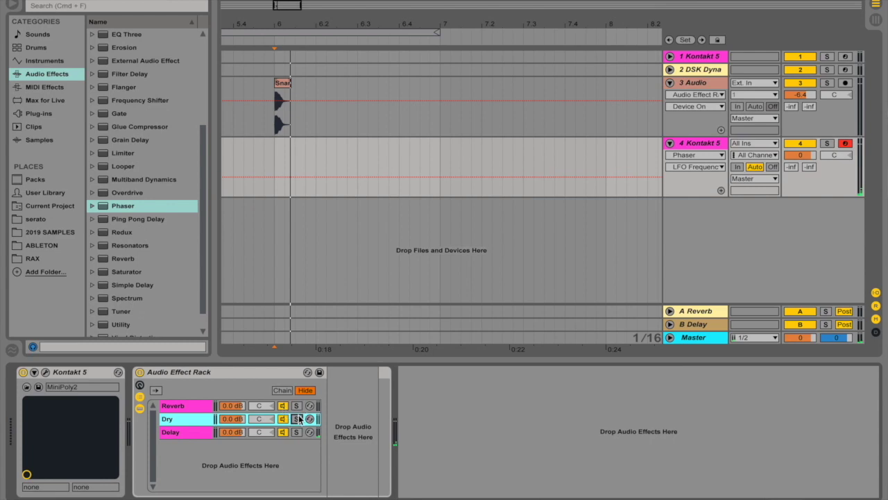
Add a Saturator after the Phaser in the Delay chain, with Drive 6.75 dB and Output -6.86 dB
{"action": "left_click", "coordinate": [195, 435]}
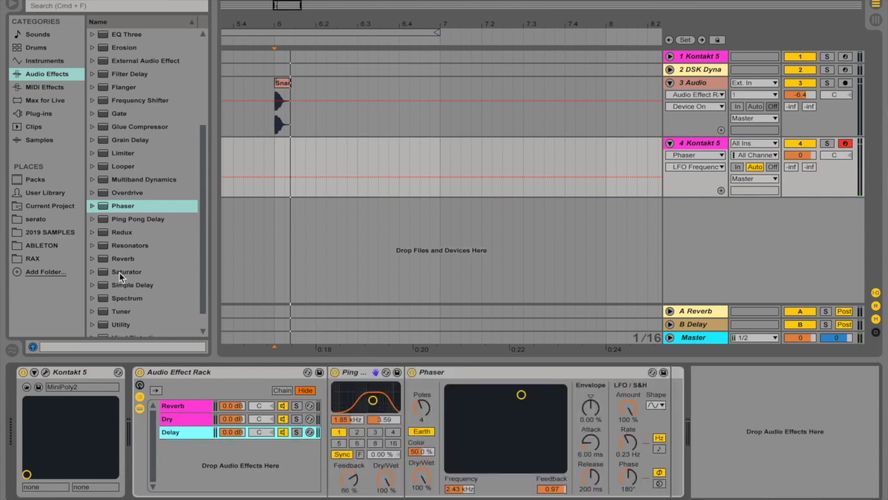
{"action": "left_click", "coordinate": [124, 275]}
{"action": "left_click", "coordinate": [185, 431]}
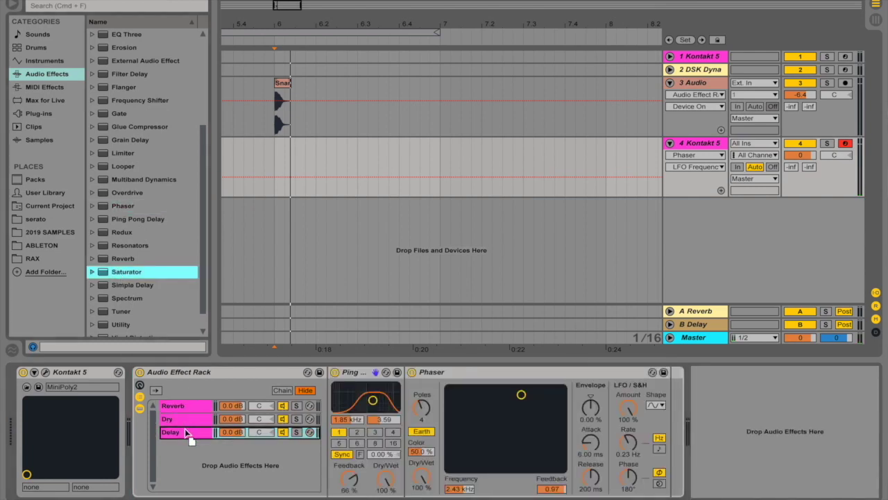
{"action": "key", "text": "Return"}
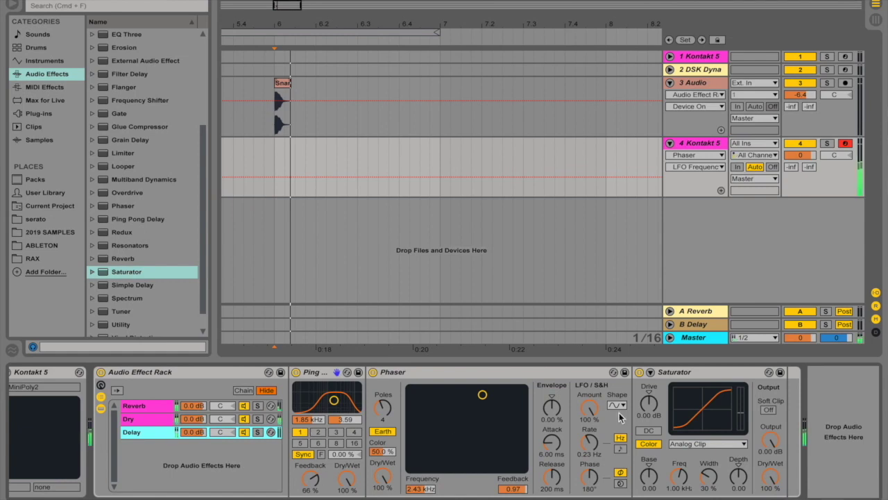
{"action": "left_click_drag", "start_coordinate": [655, 414], "coordinate": [655, 390]}
{"action": "left_click_drag", "start_coordinate": [770, 440], "coordinate": [770, 455]}
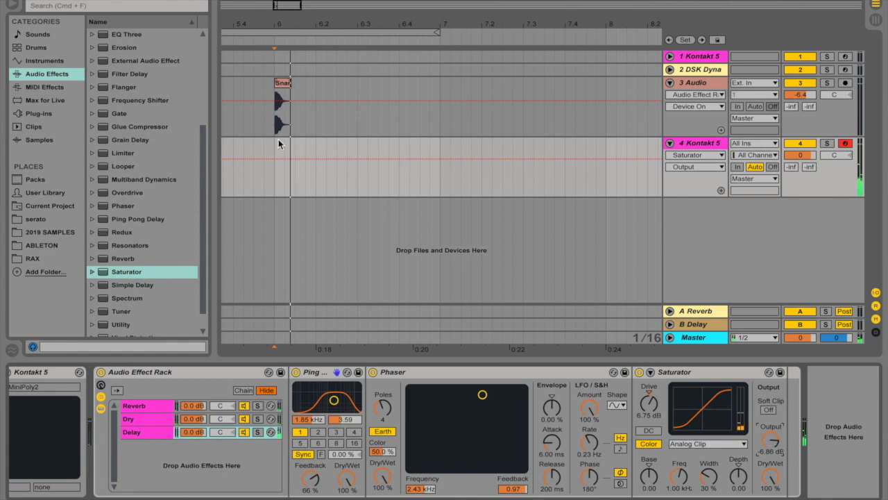
{"action": "scroll", "coordinate": [154, 164], "scroll_direction": "up", "scroll_amount": 3}
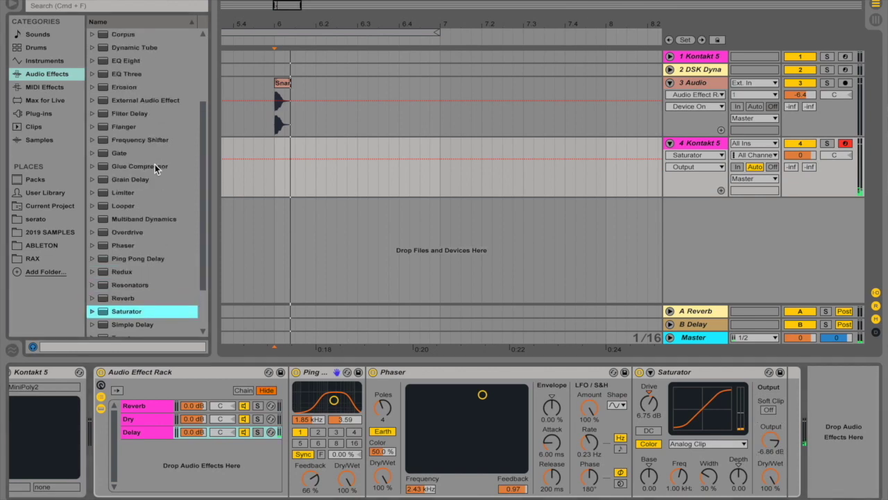
Add an EQ Eight after the Saturator in the Delay chain and make band 1 a low cut with its frequency just below 300 Hz
{"action": "left_click_drag", "start_coordinate": [123, 61], "coordinate": [159, 429]}
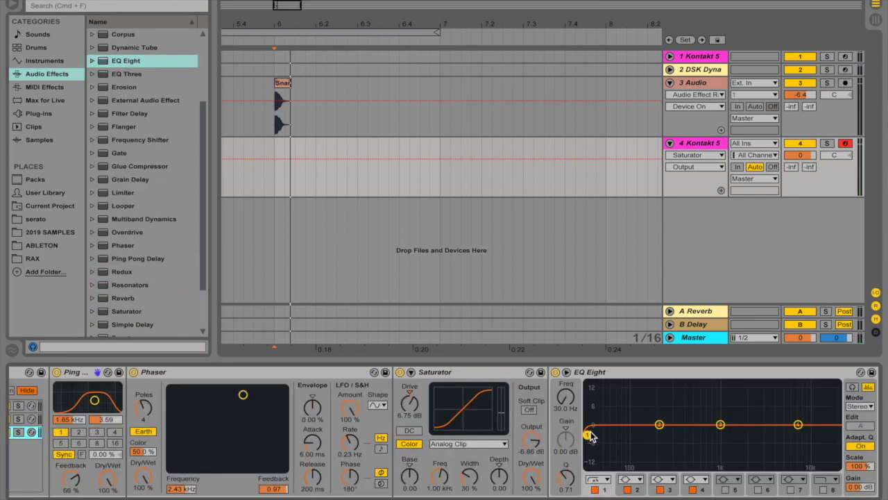
{"action": "left_click", "coordinate": [598, 479]}
{"action": "left_click", "coordinate": [594, 411]}
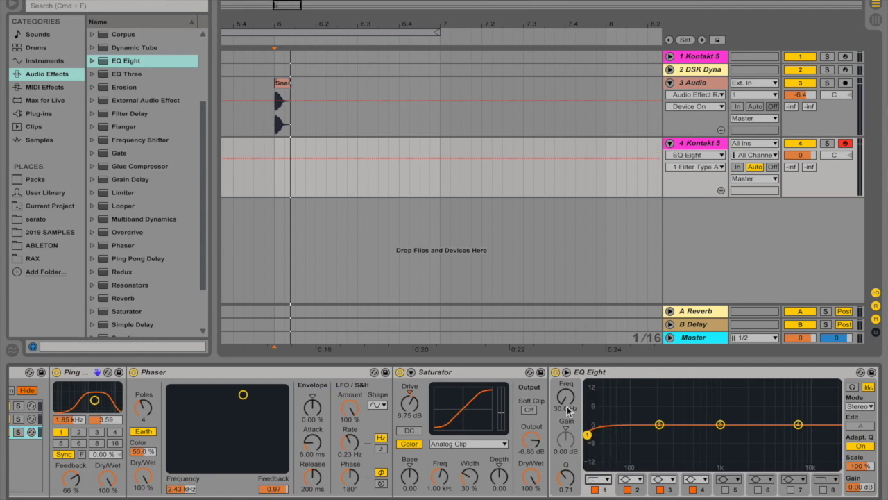
{"action": "left_click_drag", "start_coordinate": [564, 409], "coordinate": [564, 411]}
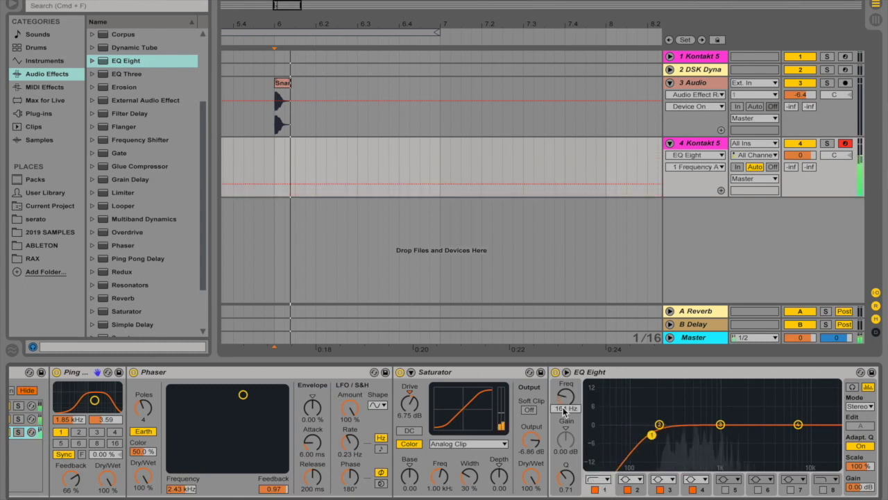
{"action": "left_click_drag", "start_coordinate": [564, 411], "coordinate": [564, 403]}
Change band 4 of the EQ Eight to a high cut filter and set its frequency to 4.12 kHz
{"action": "left_click", "coordinate": [694, 479]}
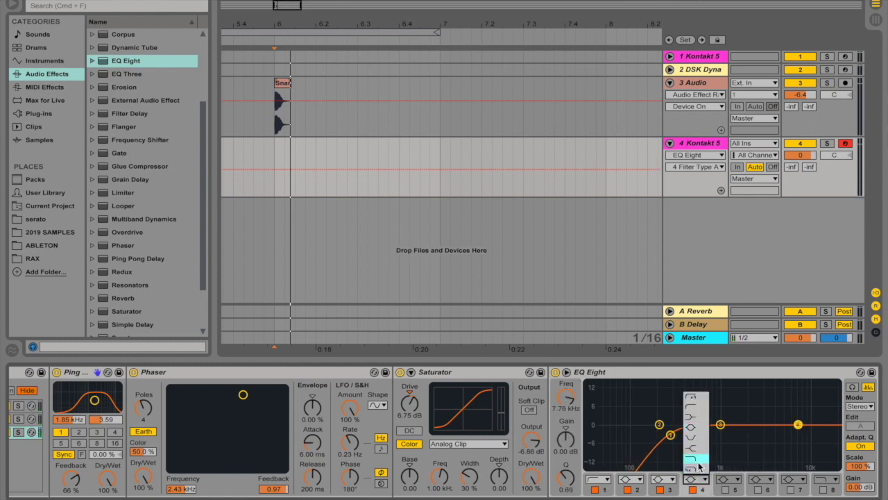
{"action": "left_click", "coordinate": [696, 460]}
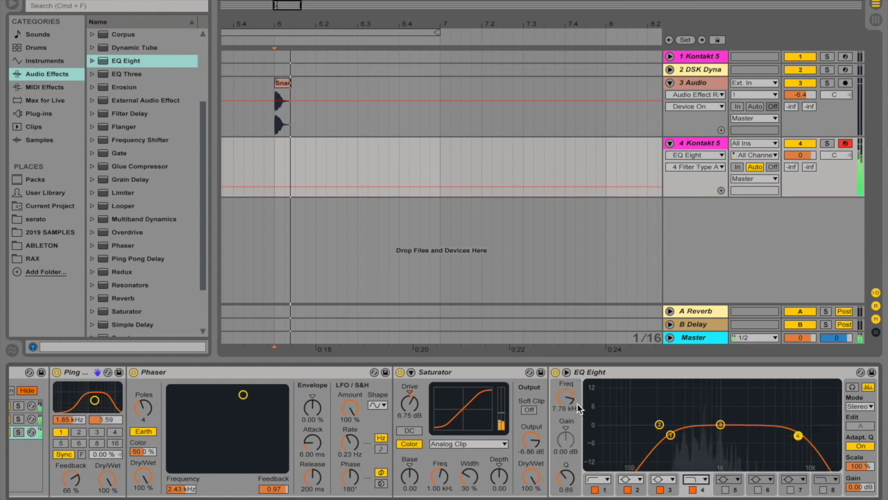
{"action": "left_click_drag", "start_coordinate": [578, 408], "coordinate": [578, 421]}
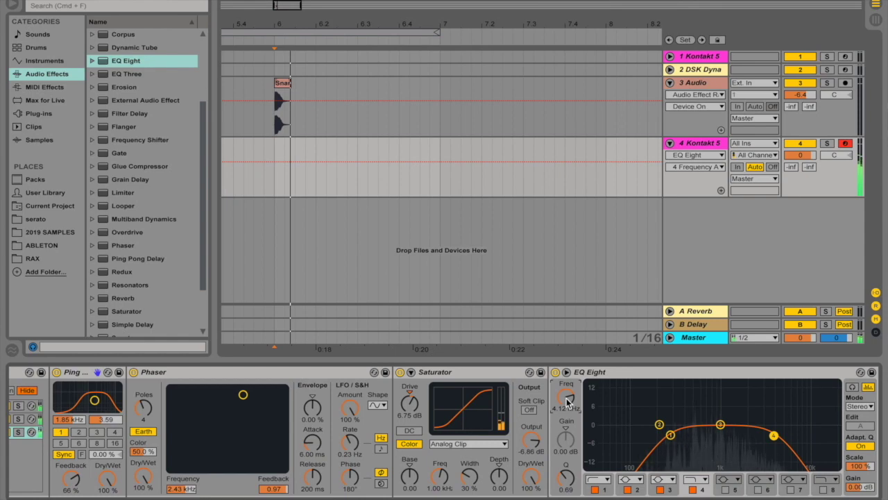
Save the whole Audio Effect Rack on the synth track as a User Library preset named "Episode 3 rack"
{"action": "scroll", "coordinate": [469, 419], "scroll_direction": "left", "scroll_amount": 5}
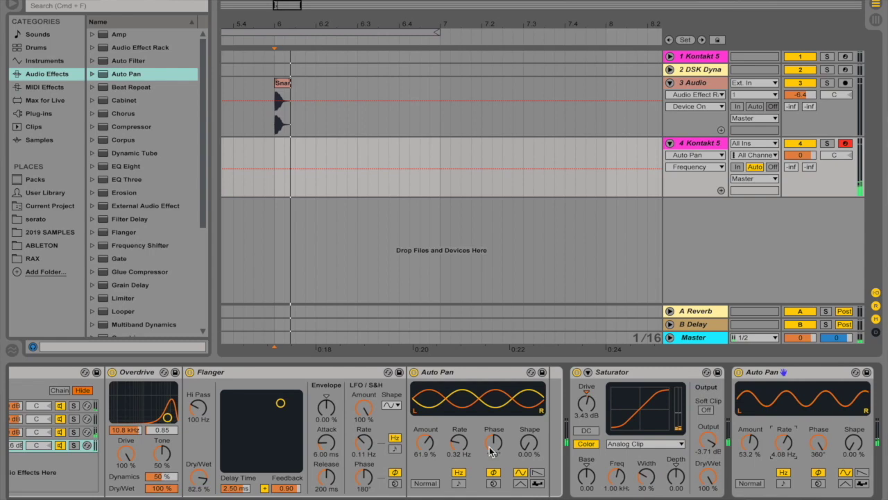
{"action": "scroll", "coordinate": [490, 451], "scroll_direction": "left", "scroll_amount": 3}
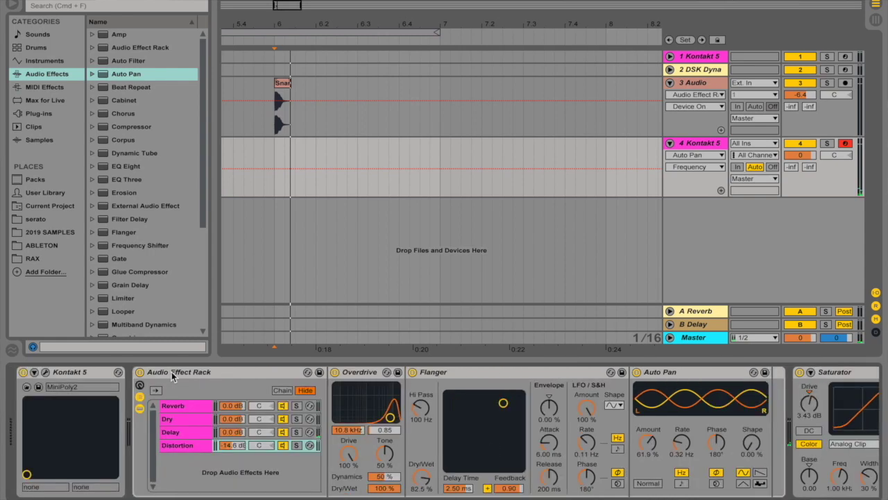
{"action": "left_click", "coordinate": [319, 376]}
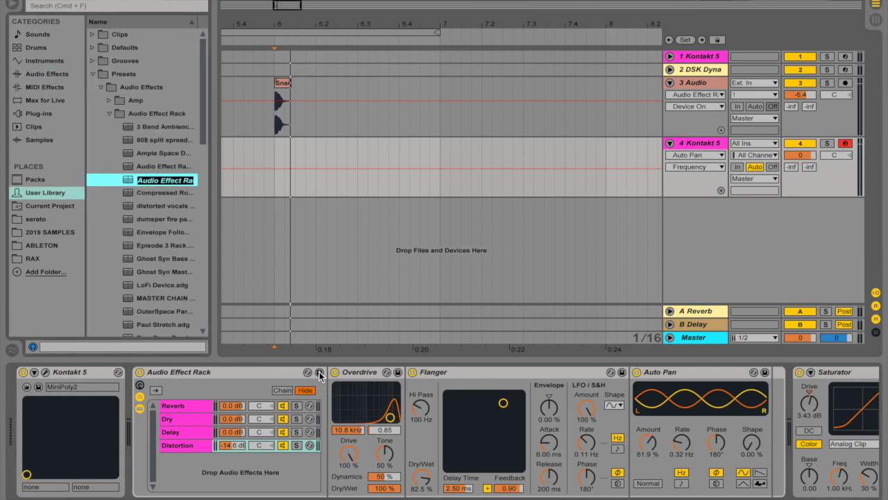
{"action": "type", "text": "Episode 3 rack"}
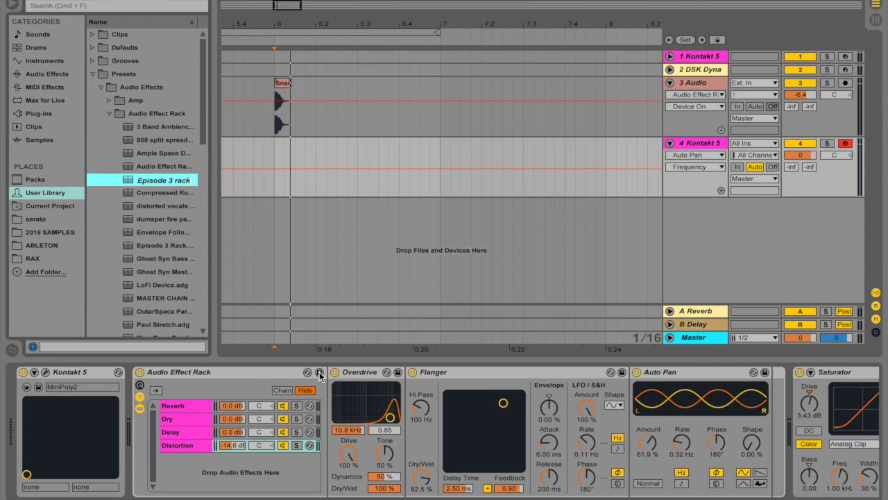
{"action": "key", "text": "Return"}
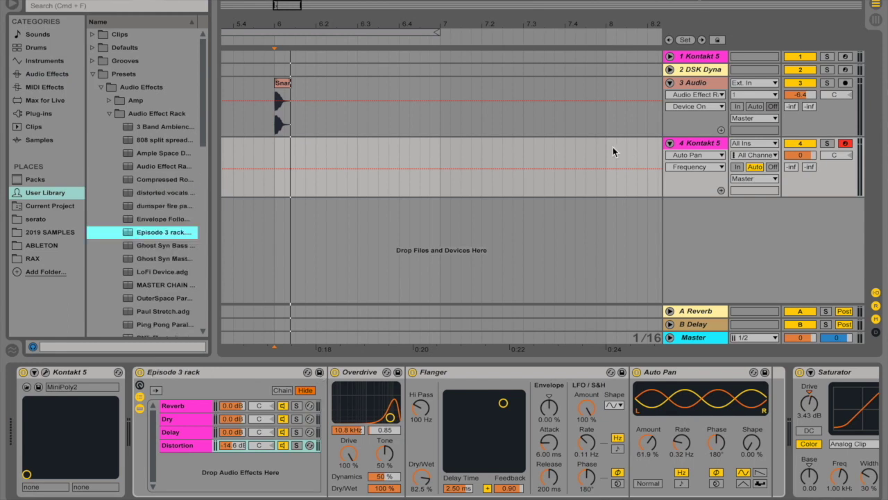
Arm the DSK Dynamic track, open its instrument's plug-in window, and load the "Episode 3 rack" preset after the instrument
{"action": "left_click", "coordinate": [690, 69]}
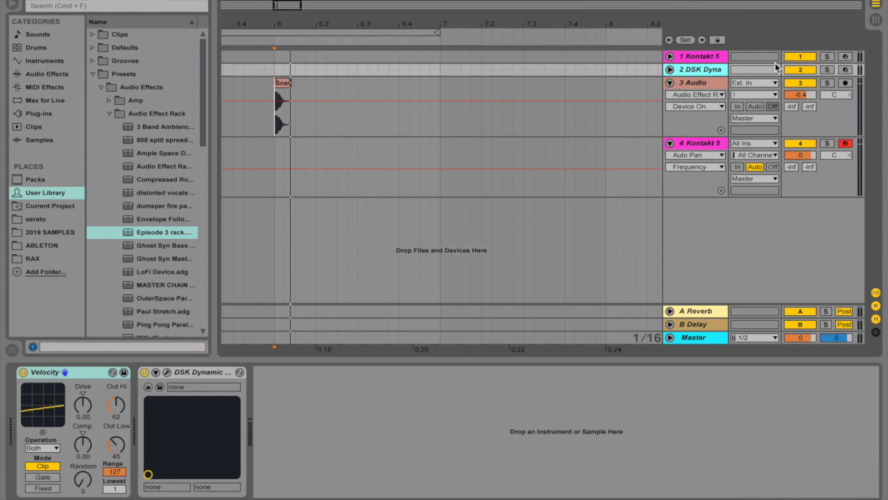
{"action": "left_click", "coordinate": [700, 72]}
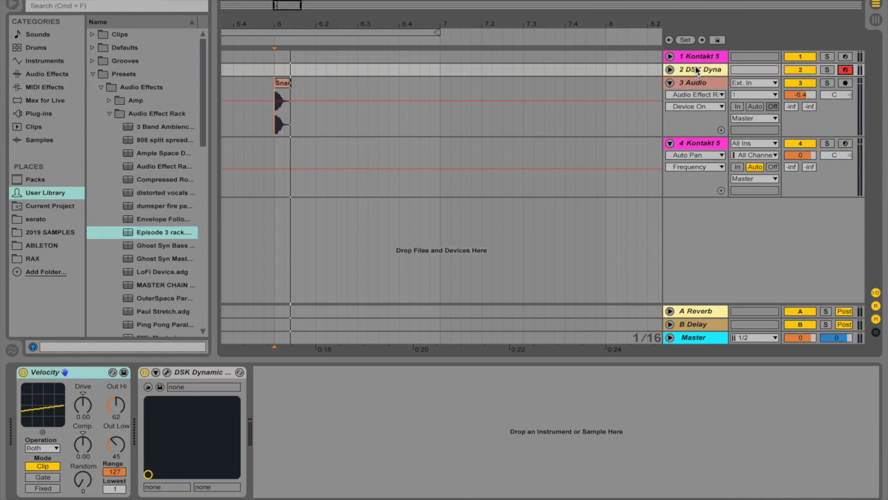
{"action": "left_click", "coordinate": [167, 372]}
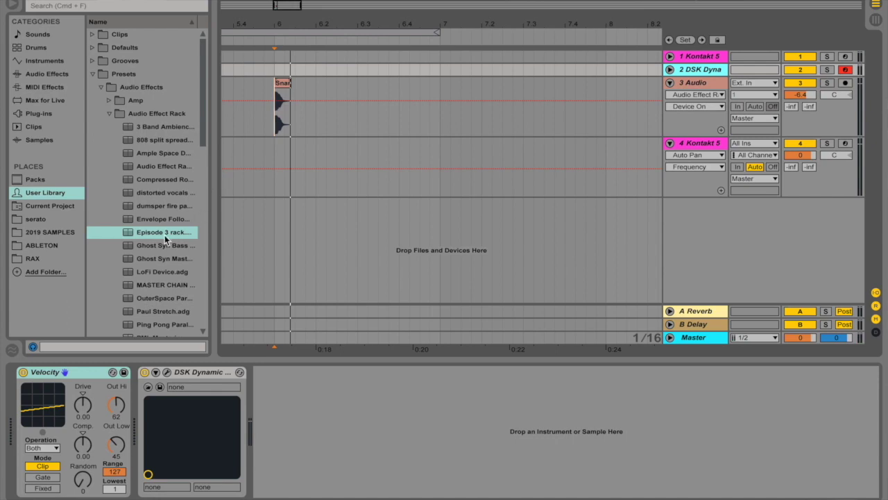
{"action": "left_click_drag", "start_coordinate": [154, 237], "coordinate": [348, 408]}
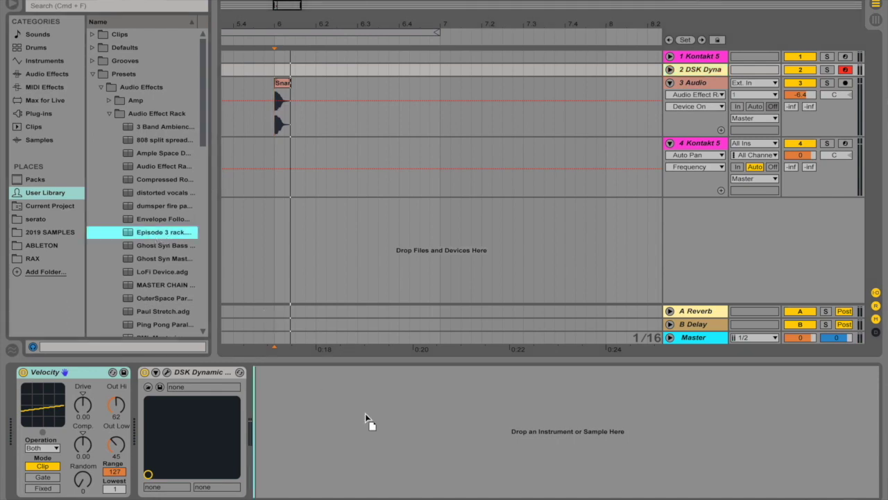
{"action": "left_click_drag", "start_coordinate": [407, 441], "coordinate": [407, 441]}
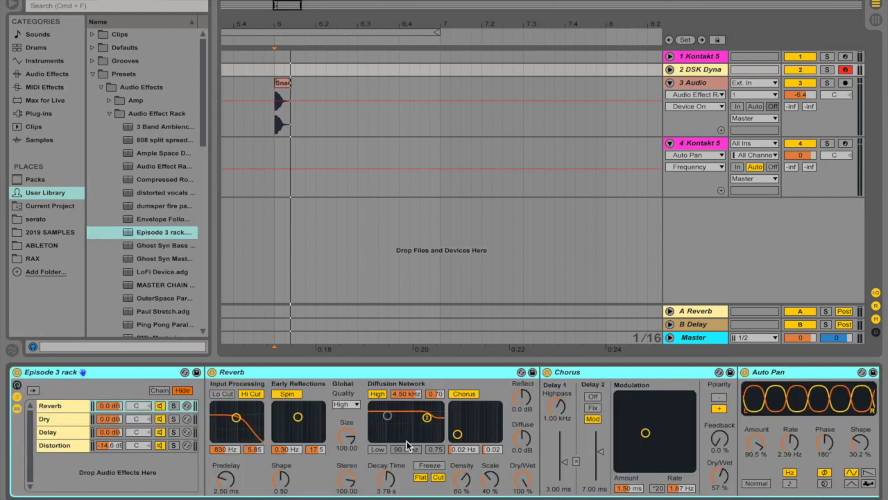